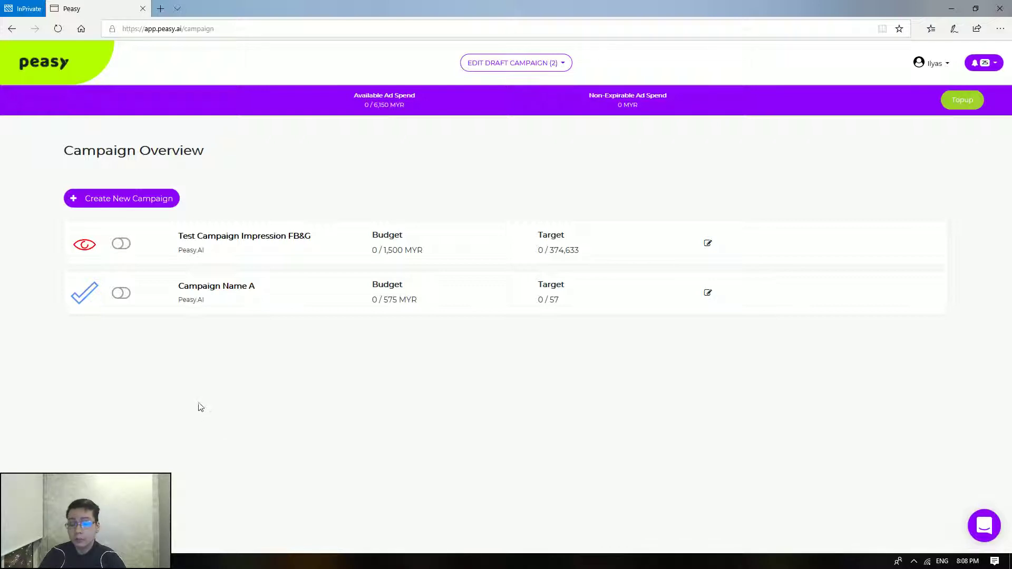
From Peasy's Campaign Overview, show the previews of the open Edge windows.
{"action": "left_click", "coordinate": [153, 562]}
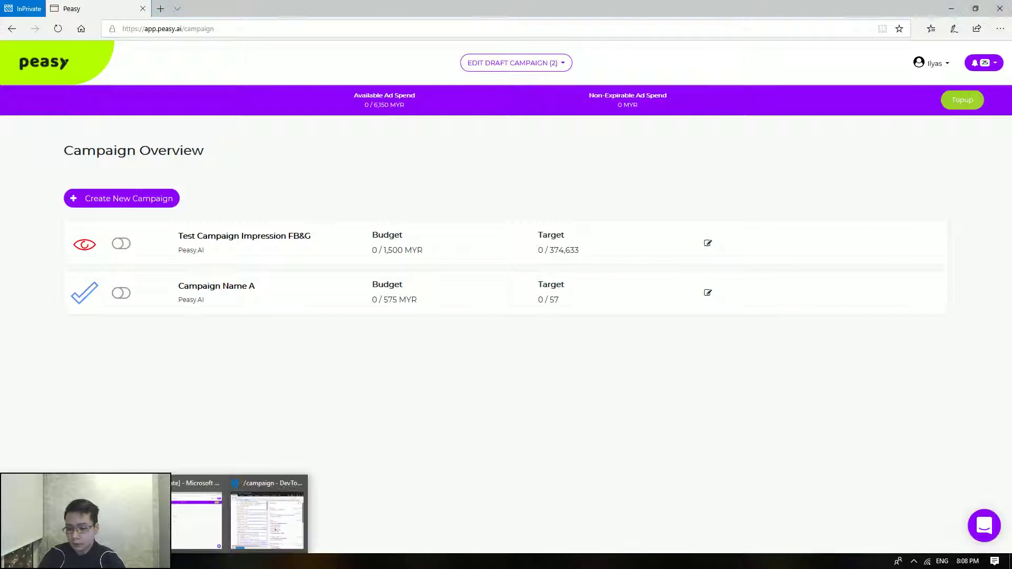
In the Facebook window, cancel Create a Custom Audience and go to Ads Manager's campaign list.
{"action": "left_click", "coordinate": [110, 517]}
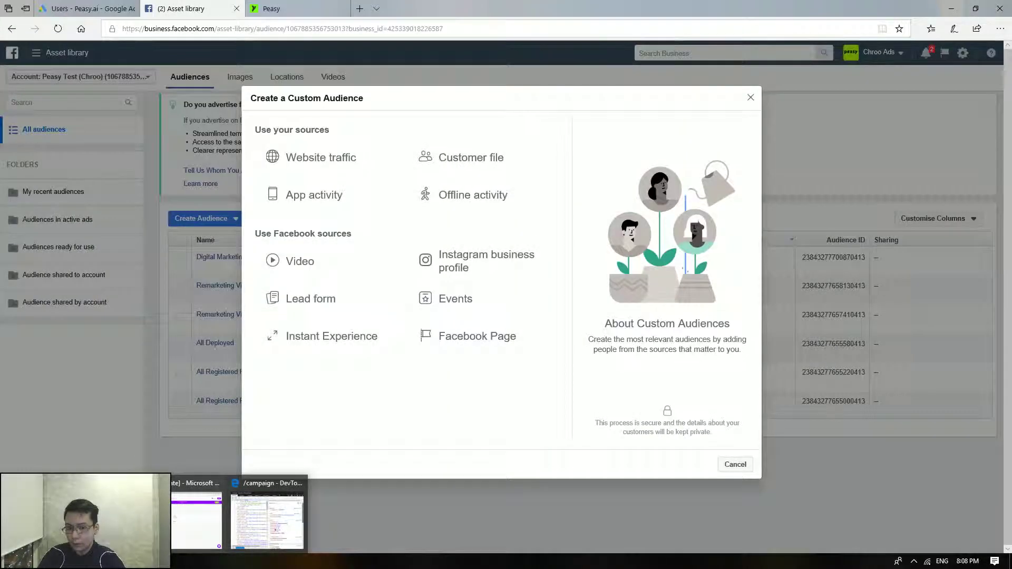
{"action": "left_click", "coordinate": [663, 492]}
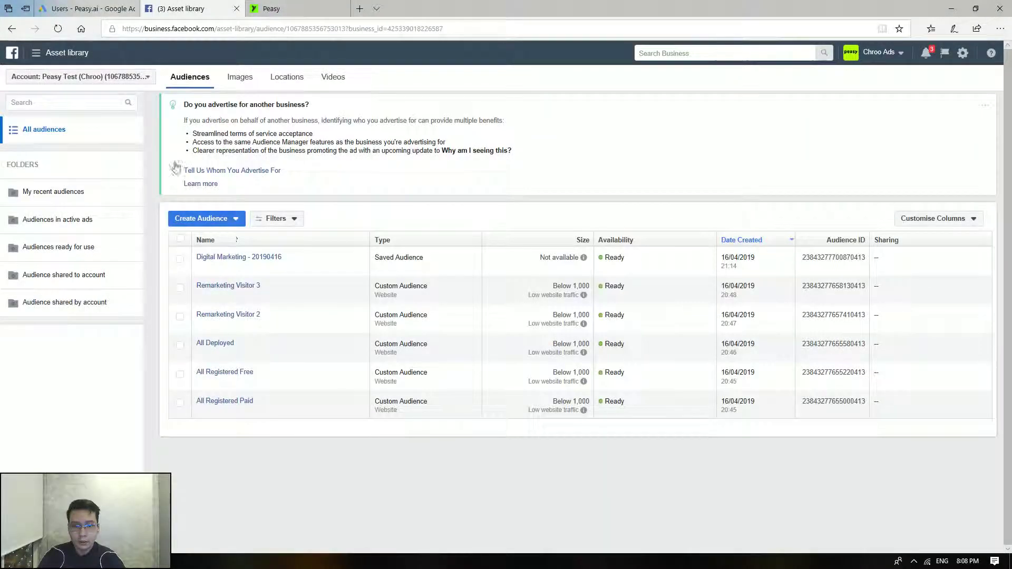
{"action": "left_click", "coordinate": [48, 56]}
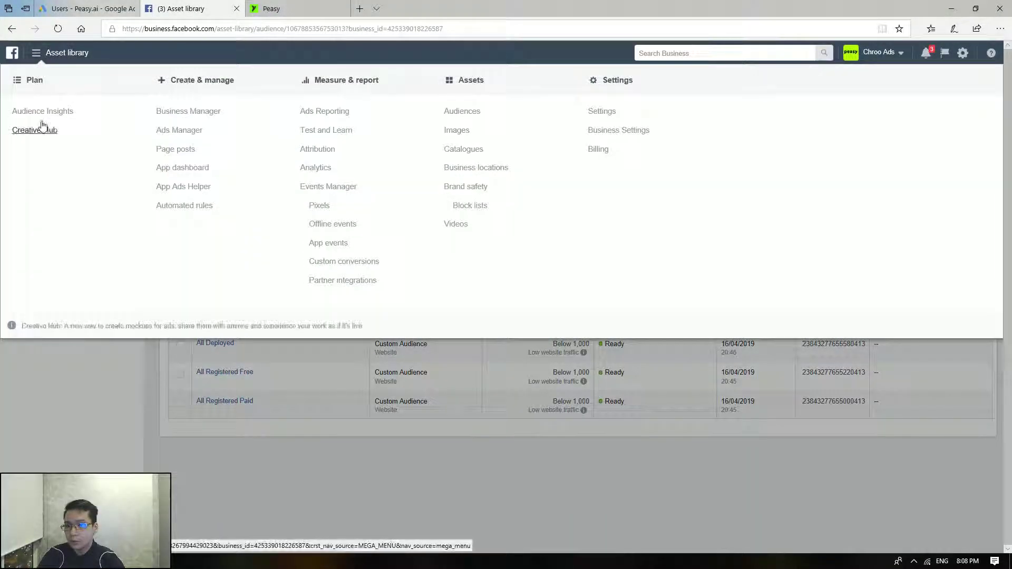
{"action": "left_click", "coordinate": [180, 131]}
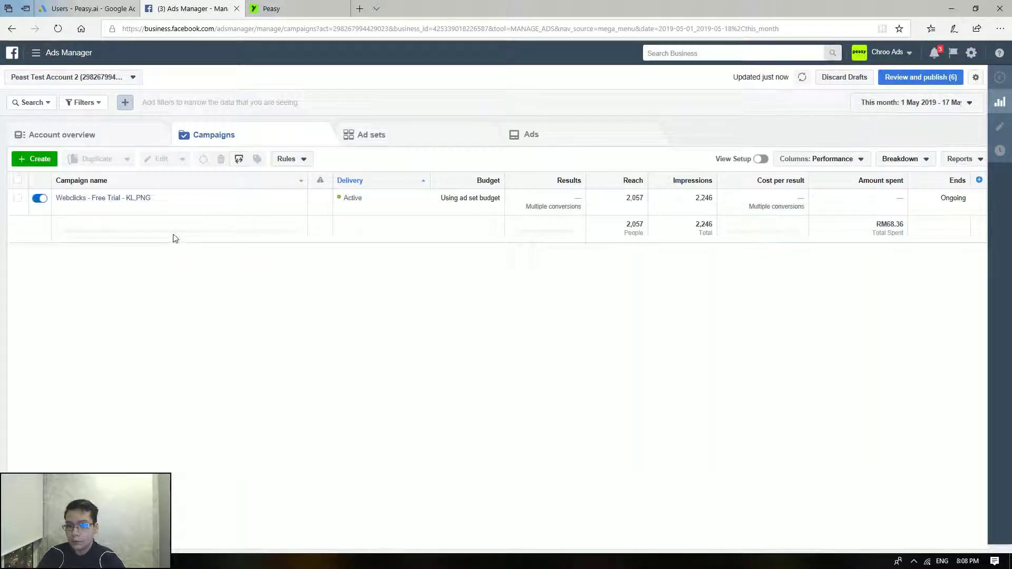
Switch Ads Manager to the Peasy Test (Chroo) ad account, then return to Peasy.
{"action": "left_click", "coordinate": [132, 78]}
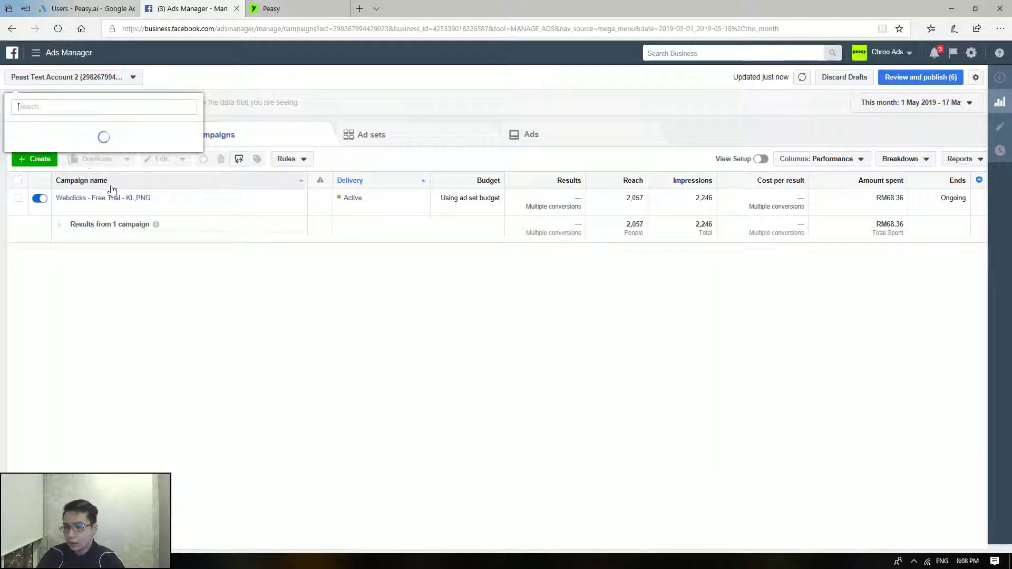
{"action": "scroll", "coordinate": [118, 412], "scroll_direction": "down", "scroll_amount": 3}
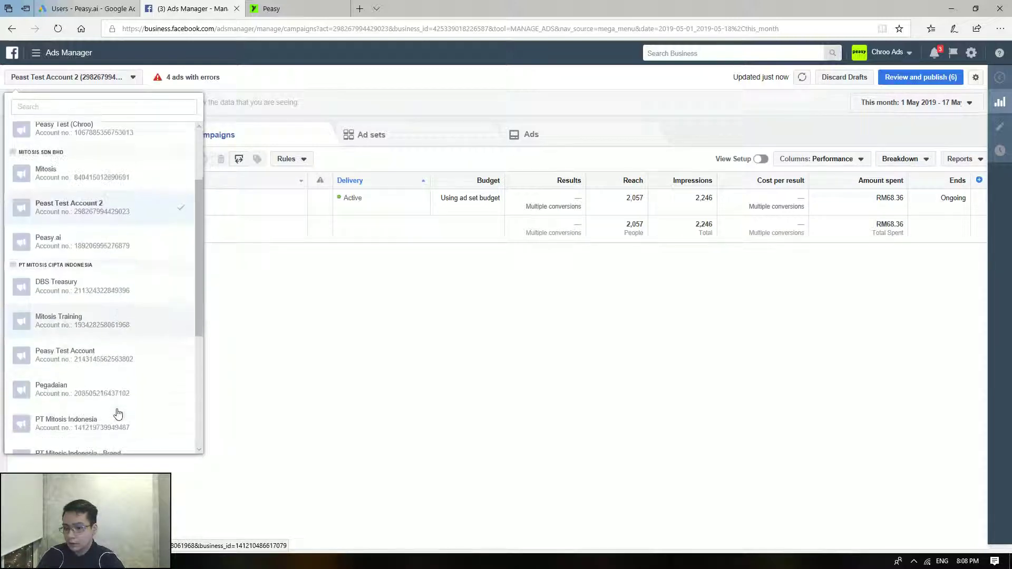
{"action": "scroll", "coordinate": [117, 413], "scroll_direction": "up", "scroll_amount": 2}
{"action": "scroll", "coordinate": [118, 413], "scroll_direction": "down", "scroll_amount": 5}
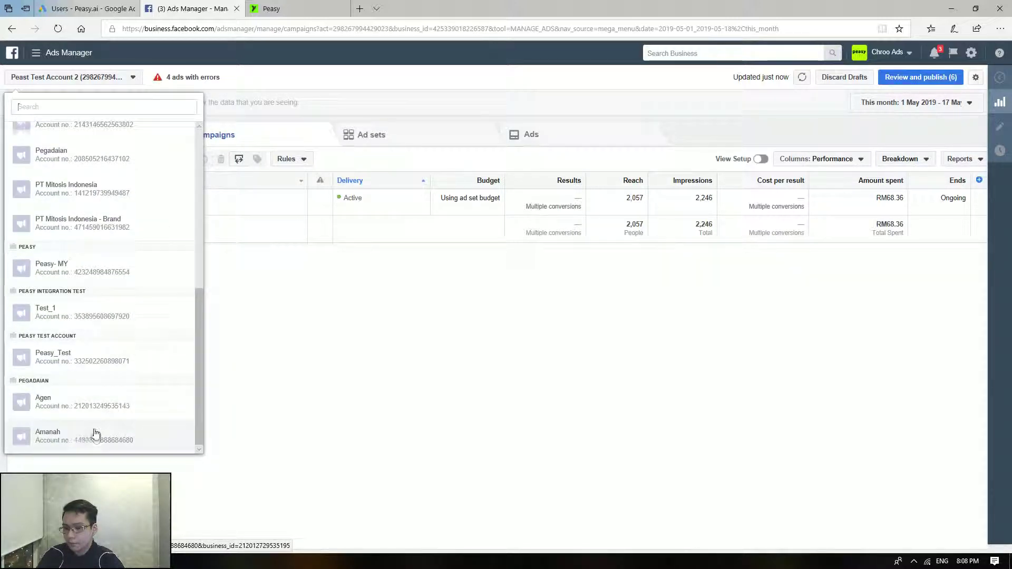
{"action": "scroll", "coordinate": [95, 431], "scroll_direction": "up", "scroll_amount": 8}
{"action": "left_click", "coordinate": [111, 237]}
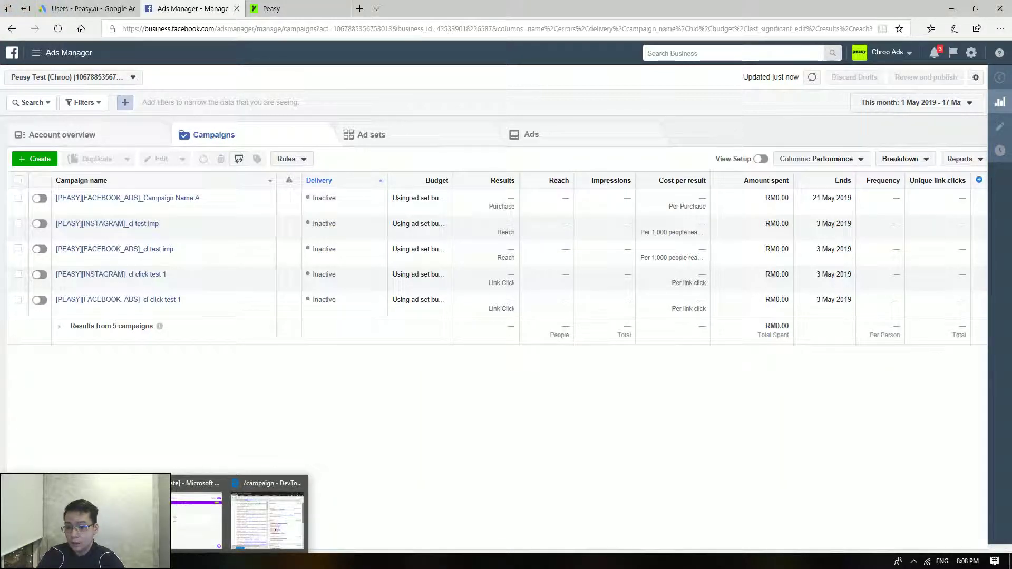
{"action": "left_click", "coordinate": [196, 519]}
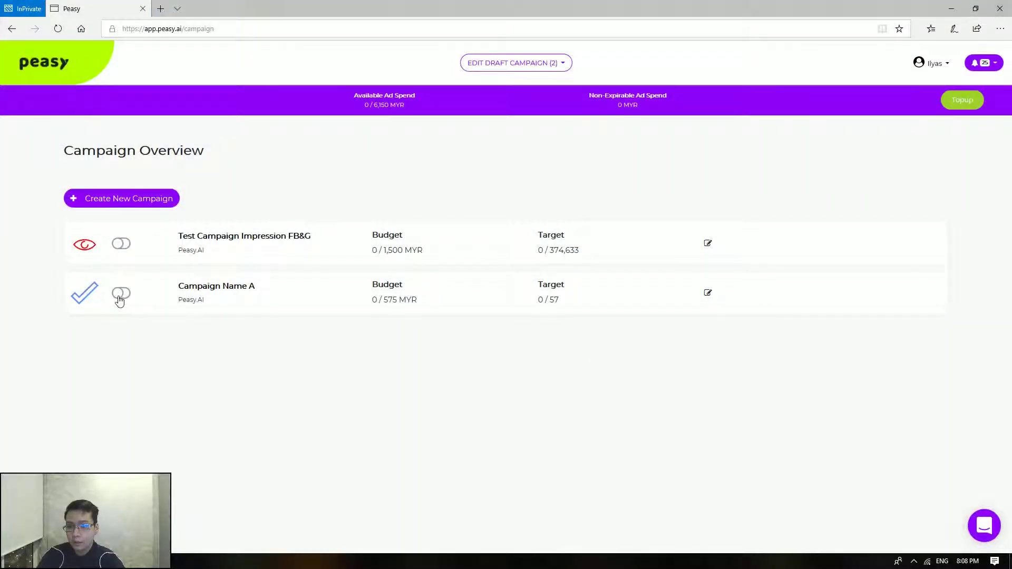
Turn Campaign Name A on in Peasy and reload Ads Manager to check its status.
{"action": "left_click", "coordinate": [120, 297]}
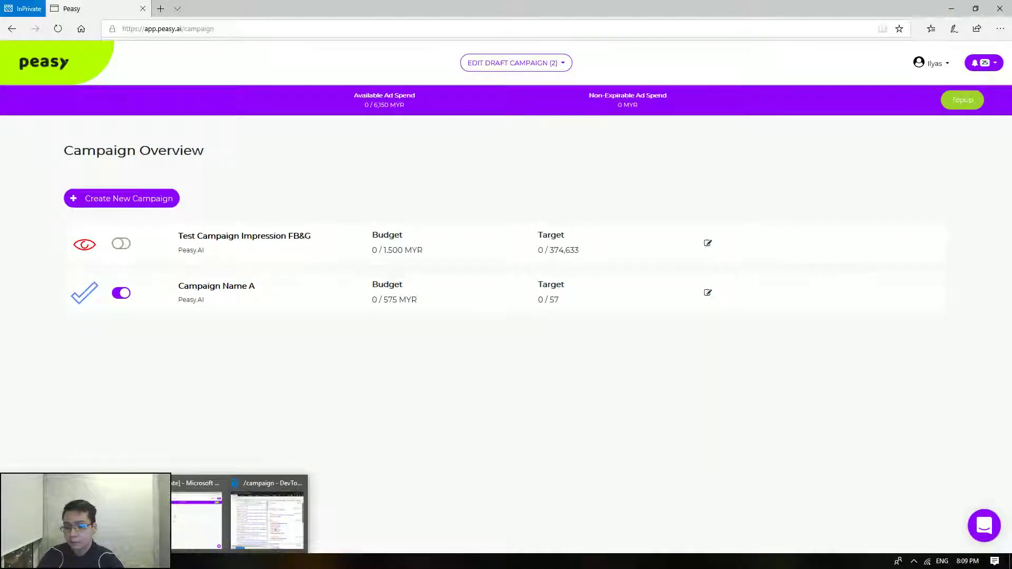
{"action": "left_click", "coordinate": [274, 519]}
{"action": "left_click", "coordinate": [58, 28]}
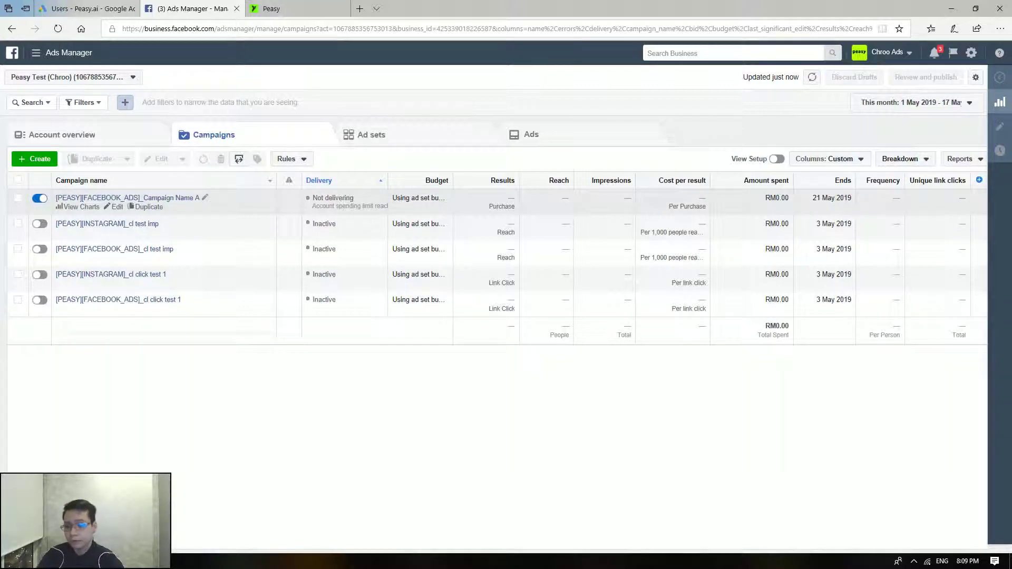
Bring the Peasy Campaign Overview window back to the front.
{"action": "mouse_move", "coordinate": [227, 561]}
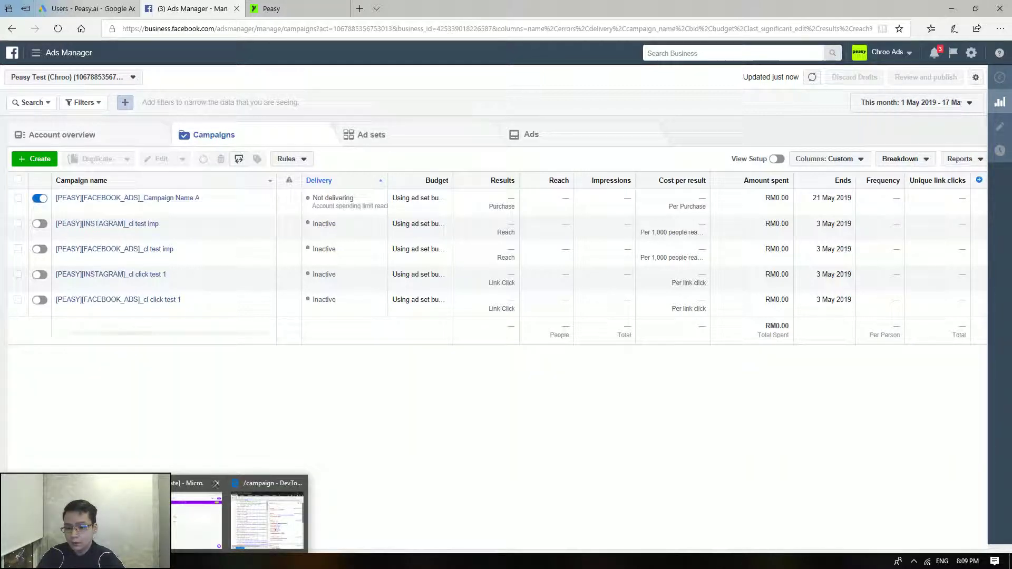
{"action": "left_click", "coordinate": [177, 529]}
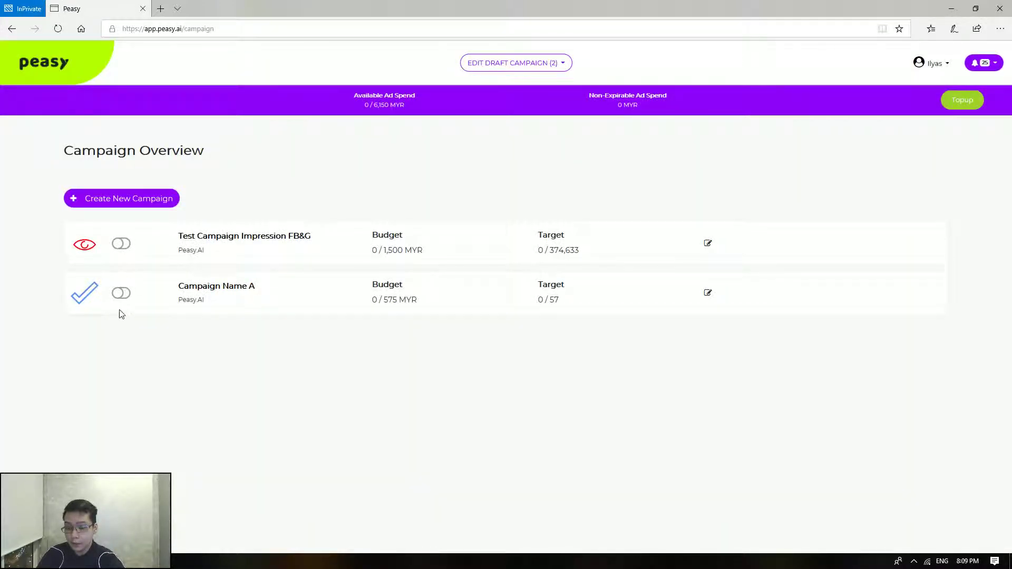
Reload Ads Manager to confirm Campaign Name A is inactive, then return to Peasy.
{"action": "mouse_move", "coordinate": [237, 560]}
{"action": "left_click", "coordinate": [192, 506]}
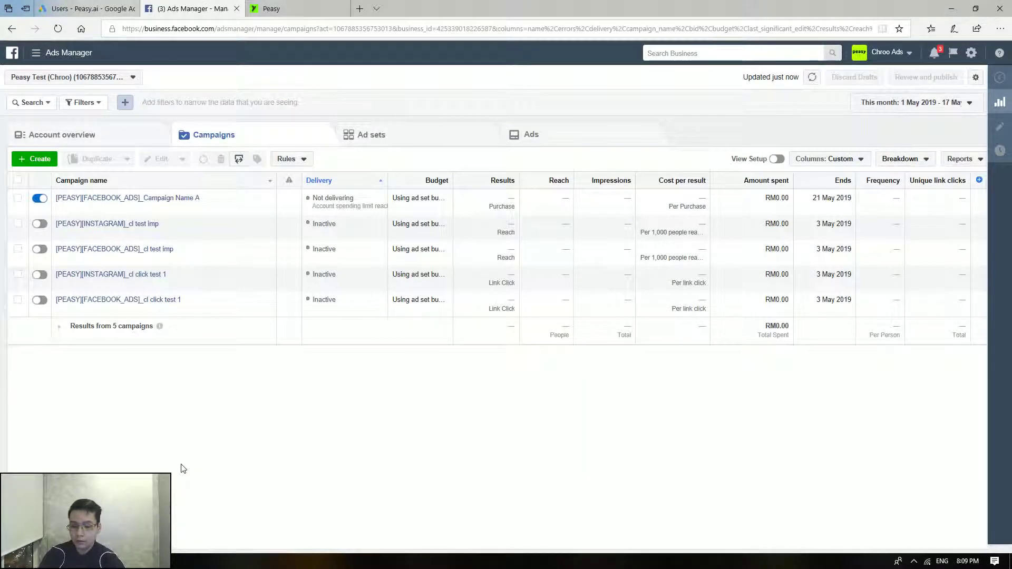
{"action": "left_click", "coordinate": [58, 29]}
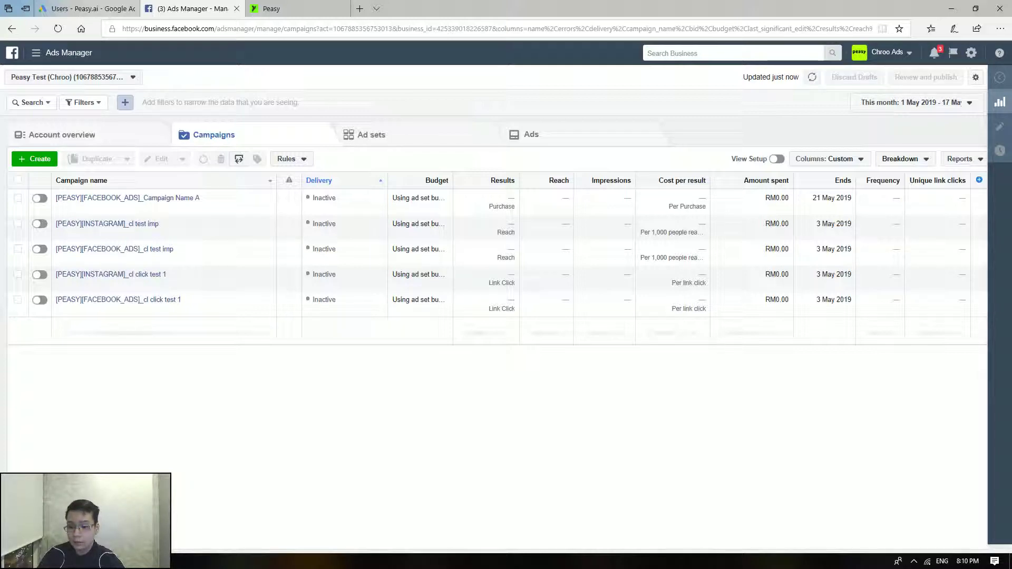
{"action": "mouse_move", "coordinate": [226, 562]}
{"action": "left_click", "coordinate": [196, 519]}
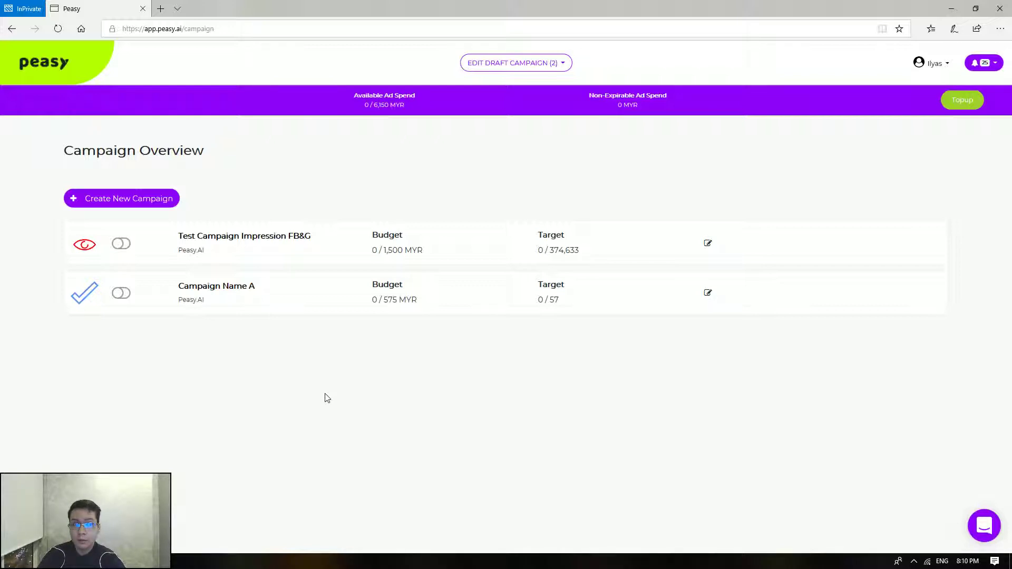
Open Campaign Name A's brief and review its 17/05–21/05/2019 dates, 100-sales target and 575 MYR budget.
{"action": "left_click", "coordinate": [707, 295]}
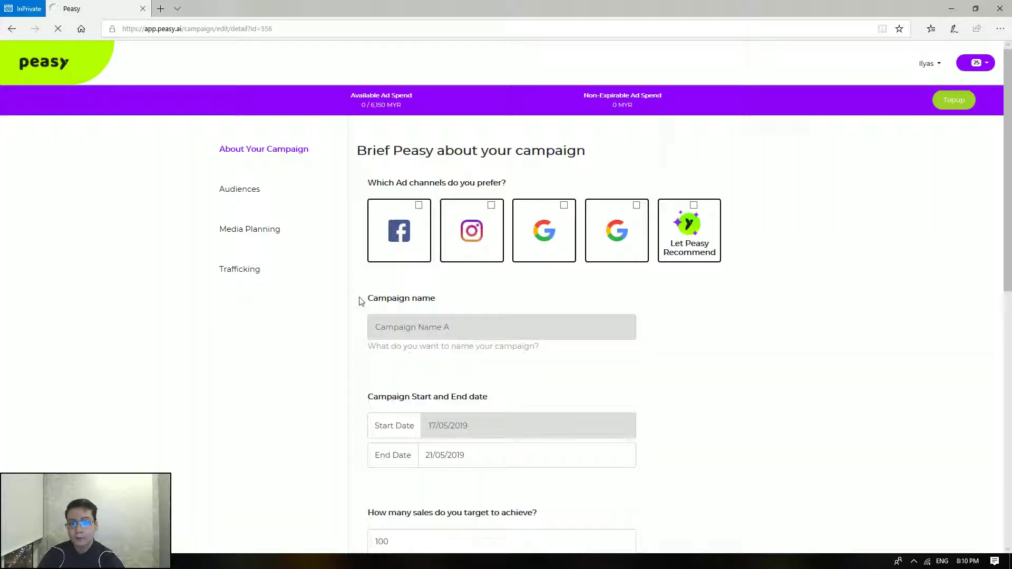
{"action": "scroll", "coordinate": [317, 345], "scroll_direction": "down", "scroll_amount": 3}
{"action": "scroll", "coordinate": [319, 337], "scroll_direction": "up", "scroll_amount": 2}
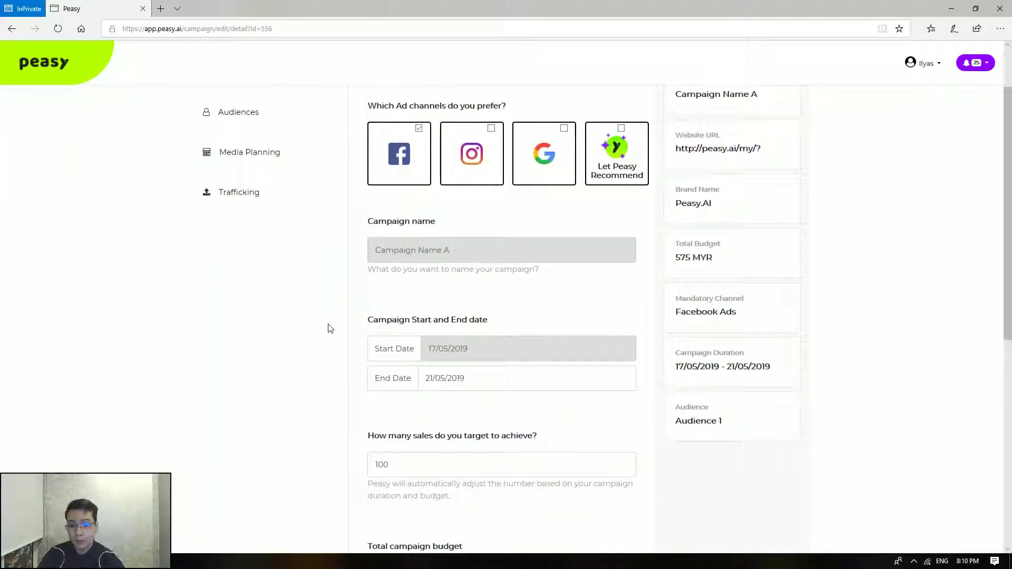
{"action": "scroll", "coordinate": [327, 327], "scroll_direction": "down", "scroll_amount": 3}
{"action": "scroll", "coordinate": [331, 311], "scroll_direction": "up", "scroll_amount": 4}
{"action": "scroll", "coordinate": [284, 438], "scroll_direction": "down", "scroll_amount": 3}
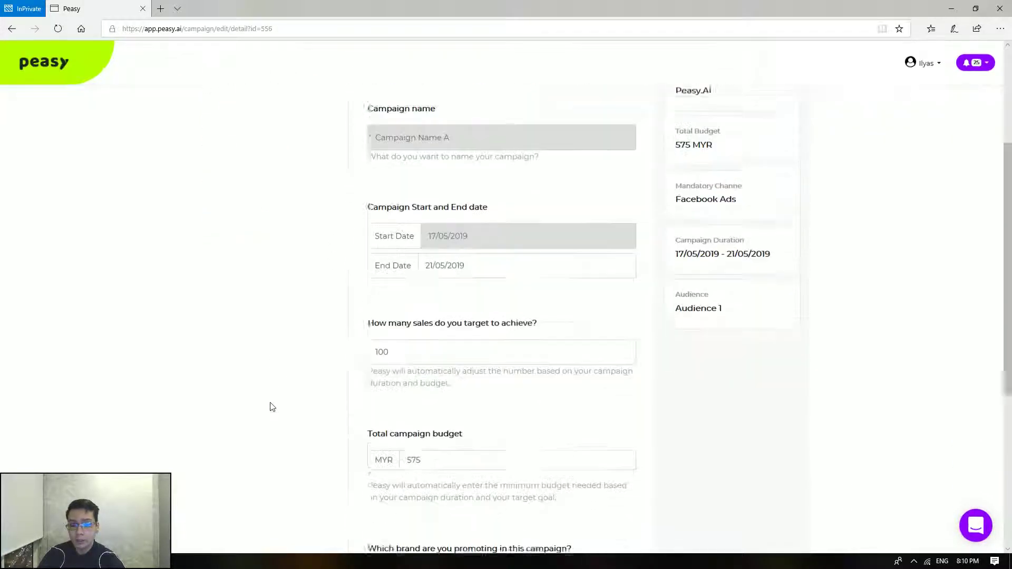
{"action": "scroll", "coordinate": [272, 407], "scroll_direction": "up", "scroll_amount": 1}
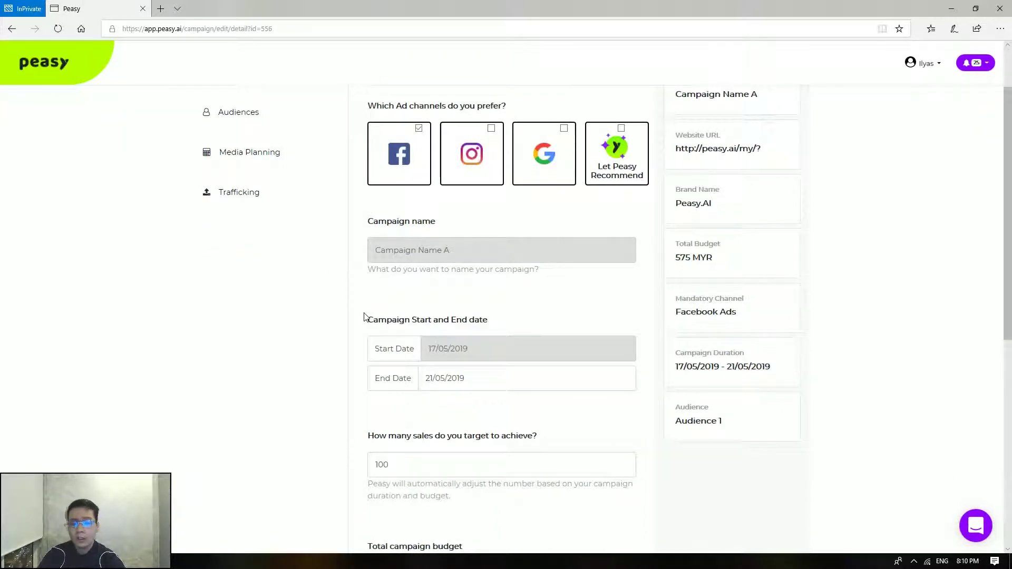
{"action": "scroll", "coordinate": [364, 317], "scroll_direction": "down", "scroll_amount": 5}
{"action": "scroll", "coordinate": [364, 317], "scroll_direction": "up", "scroll_amount": 5}
{"action": "scroll", "coordinate": [363, 316], "scroll_direction": "down", "scroll_amount": 4}
{"action": "scroll", "coordinate": [364, 317], "scroll_direction": "up", "scroll_amount": 4}
{"action": "scroll", "coordinate": [342, 311], "scroll_direction": "up", "scroll_amount": 2}
{"action": "scroll", "coordinate": [340, 310], "scroll_direction": "down", "scroll_amount": 2}
{"action": "scroll", "coordinate": [340, 310], "scroll_direction": "up", "scroll_amount": 2}
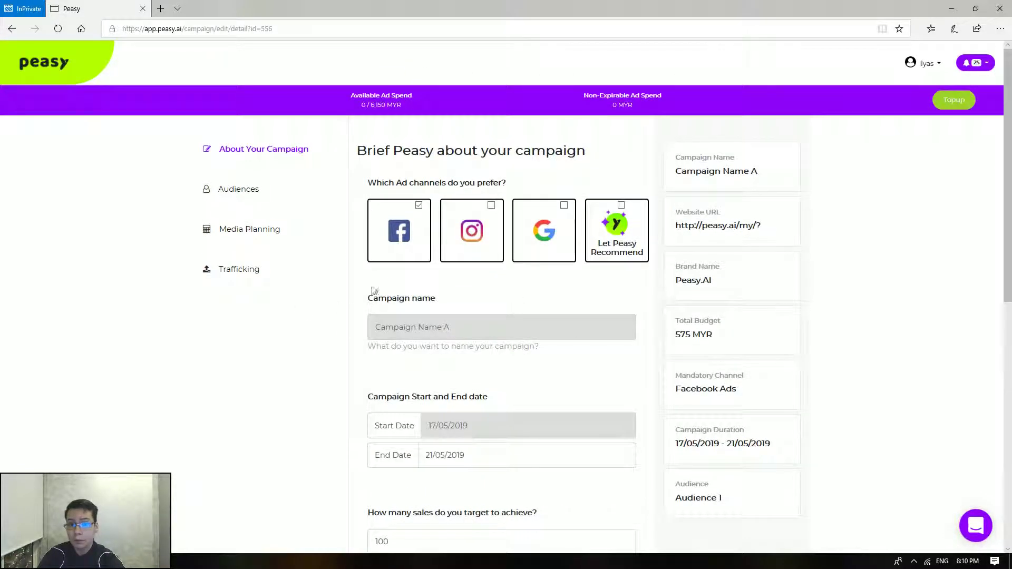
{"action": "scroll", "coordinate": [353, 308], "scroll_direction": "down", "scroll_amount": 2}
{"action": "scroll", "coordinate": [361, 307], "scroll_direction": "down", "scroll_amount": 2}
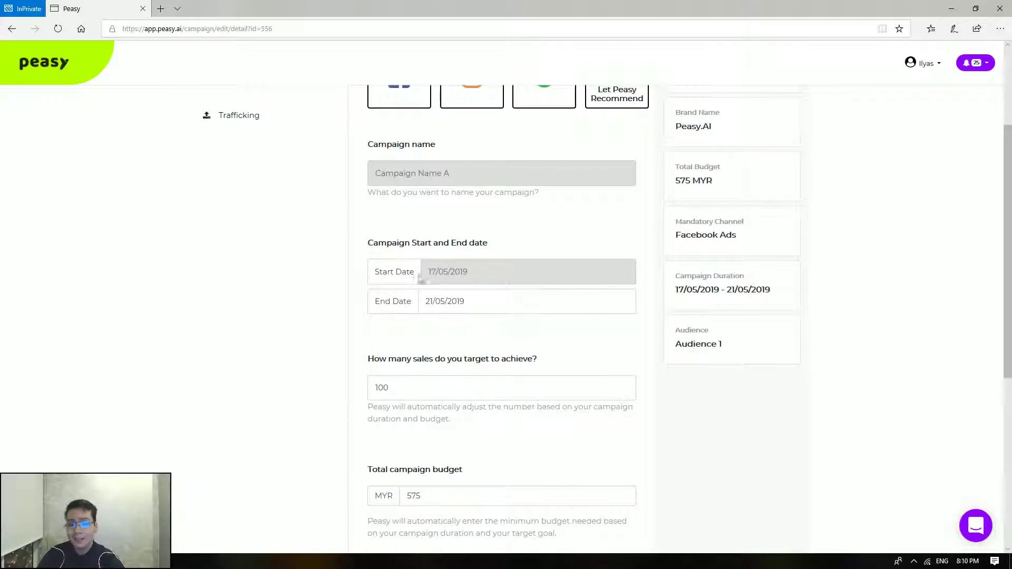
{"action": "triple_click", "coordinate": [469, 273]}
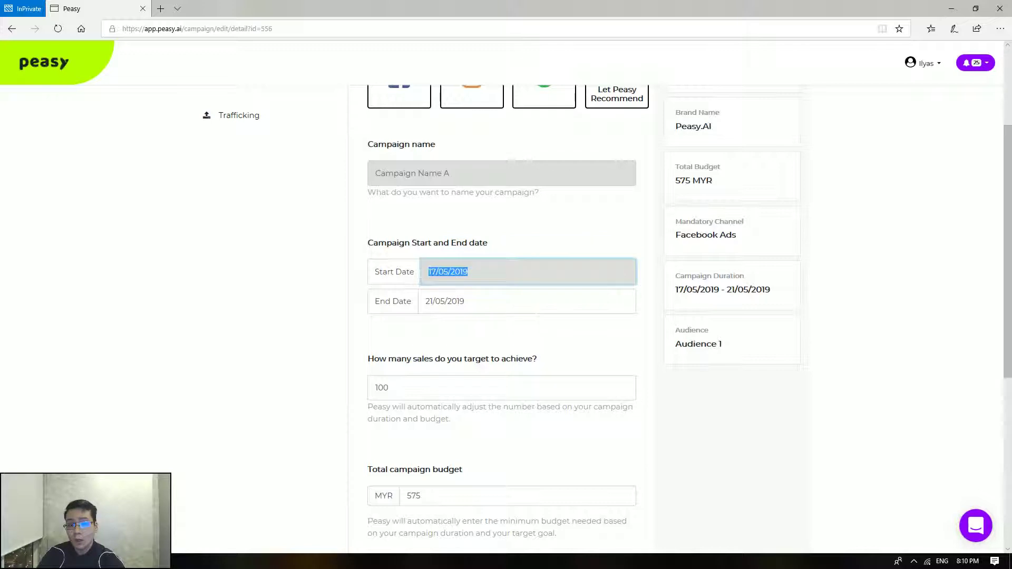
{"action": "left_click", "coordinate": [295, 274]}
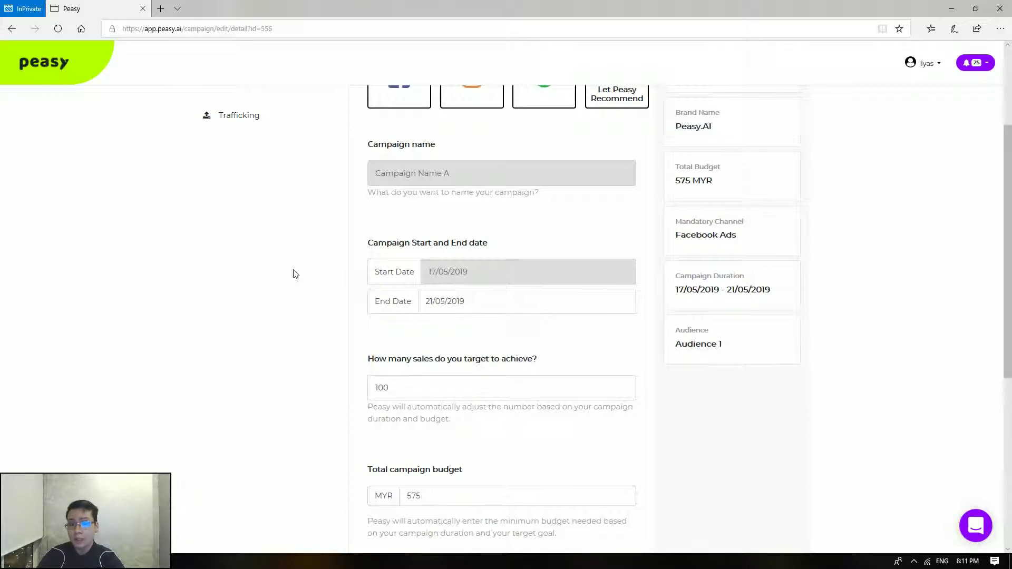
{"action": "scroll", "coordinate": [301, 319], "scroll_direction": "down", "scroll_amount": 1}
{"action": "scroll", "coordinate": [300, 318], "scroll_direction": "up", "scroll_amount": 2}
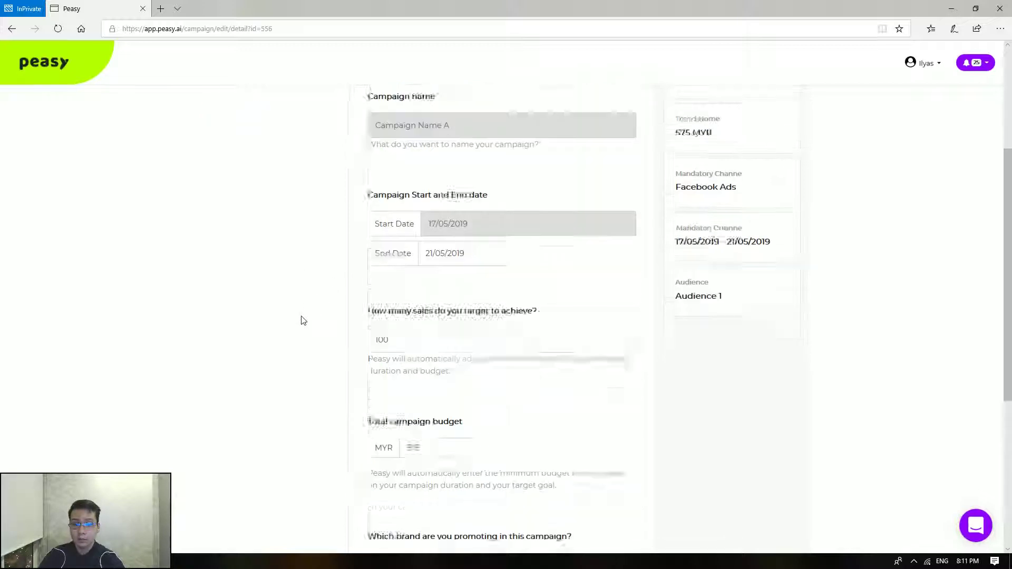
{"action": "scroll", "coordinate": [300, 318], "scroll_direction": "down", "scroll_amount": 3}
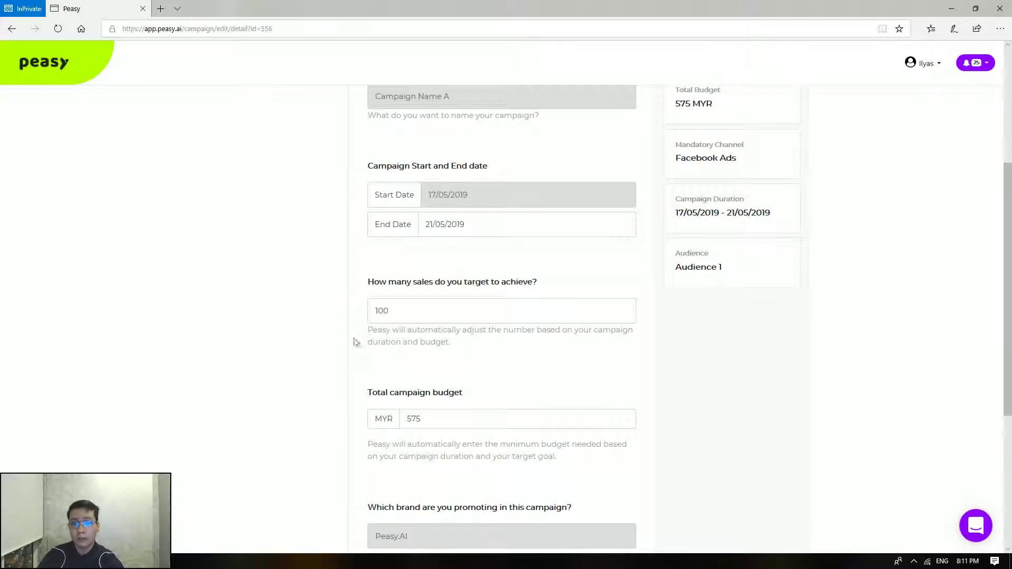
{"action": "scroll", "coordinate": [331, 334], "scroll_direction": "up", "scroll_amount": 1}
{"action": "scroll", "coordinate": [337, 330], "scroll_direction": "down", "scroll_amount": 3}
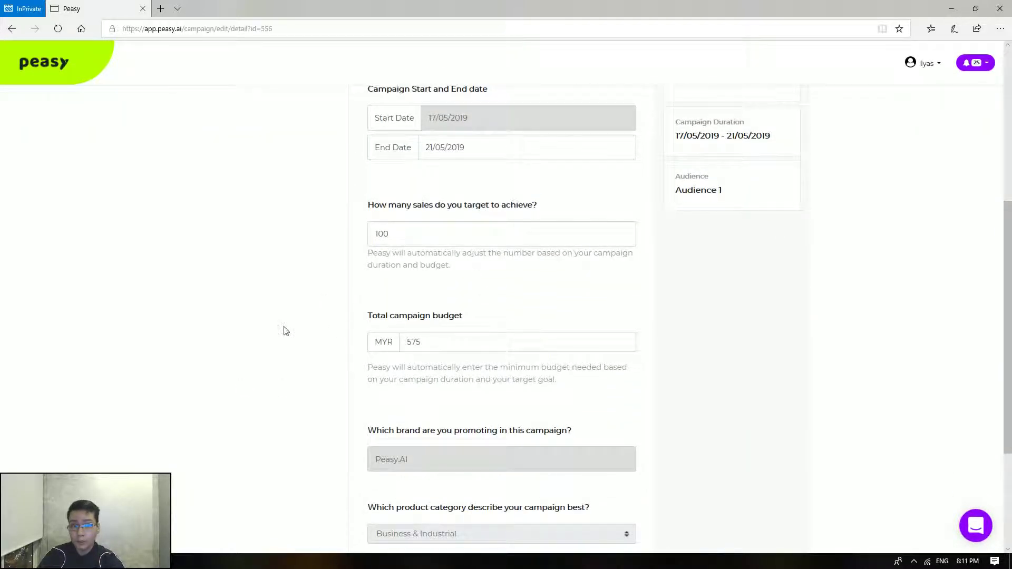
{"action": "scroll", "coordinate": [284, 330], "scroll_direction": "up", "scroll_amount": 1}
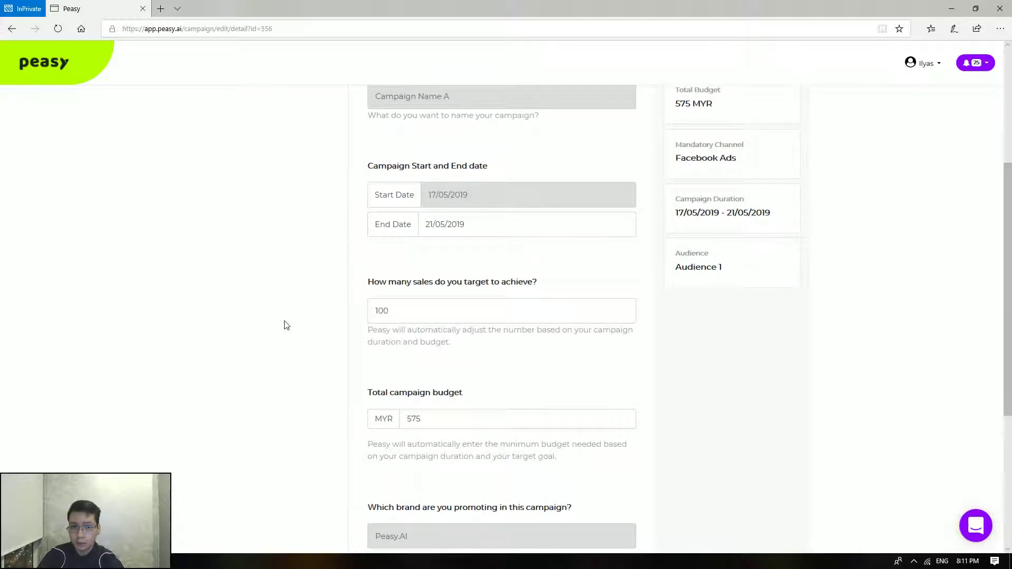
{"action": "scroll", "coordinate": [284, 326], "scroll_direction": "up", "scroll_amount": 3}
{"action": "scroll", "coordinate": [284, 326], "scroll_direction": "down", "scroll_amount": 3}
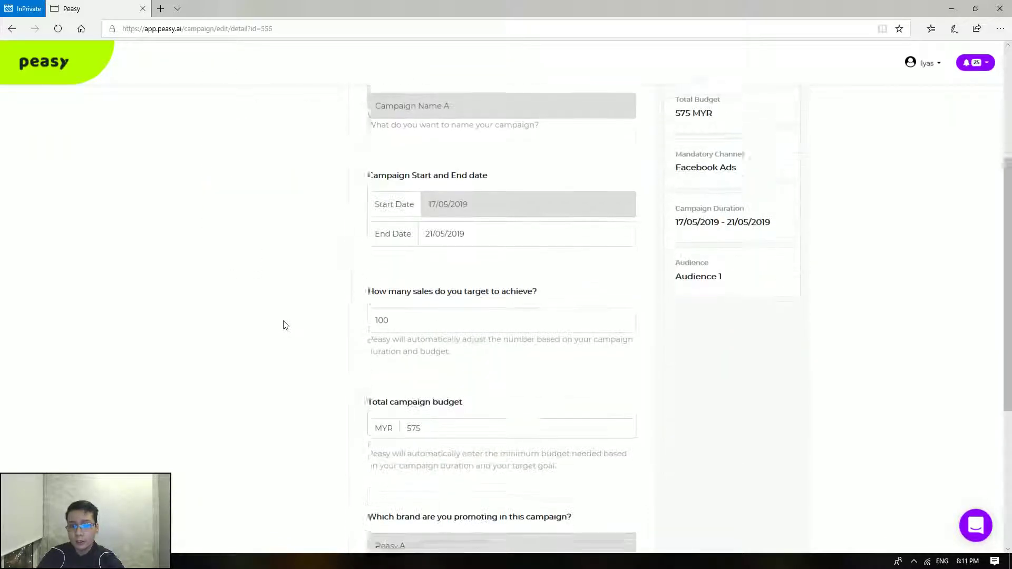
{"action": "scroll", "coordinate": [285, 325], "scroll_direction": "up", "scroll_amount": 3}
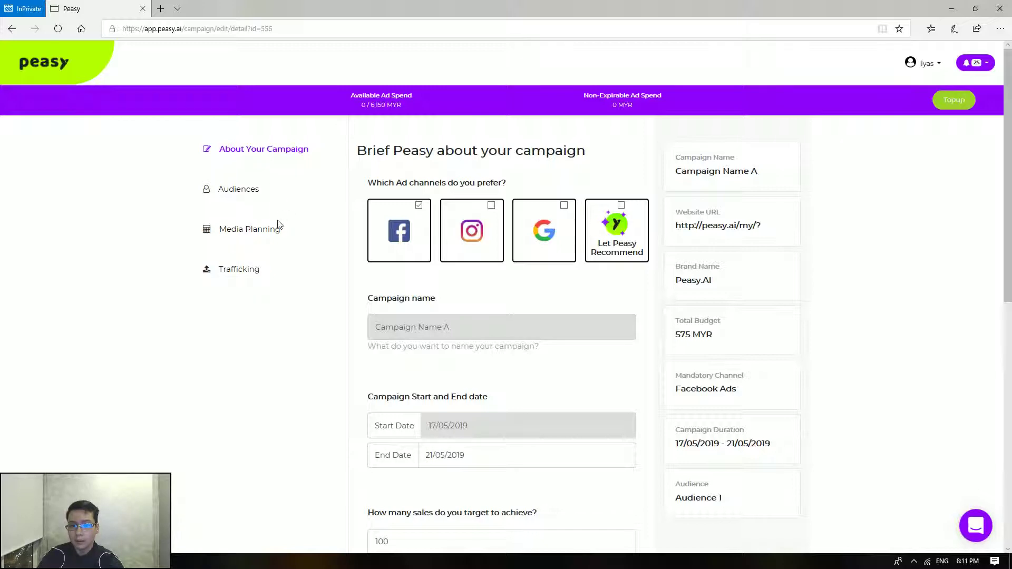
{"action": "scroll", "coordinate": [306, 328], "scroll_direction": "down", "scroll_amount": 5}
{"action": "scroll", "coordinate": [309, 330], "scroll_direction": "up", "scroll_amount": 4}
{"action": "scroll", "coordinate": [309, 330], "scroll_direction": "down", "scroll_amount": 3}
{"action": "scroll", "coordinate": [340, 275], "scroll_direction": "down", "scroll_amount": 2}
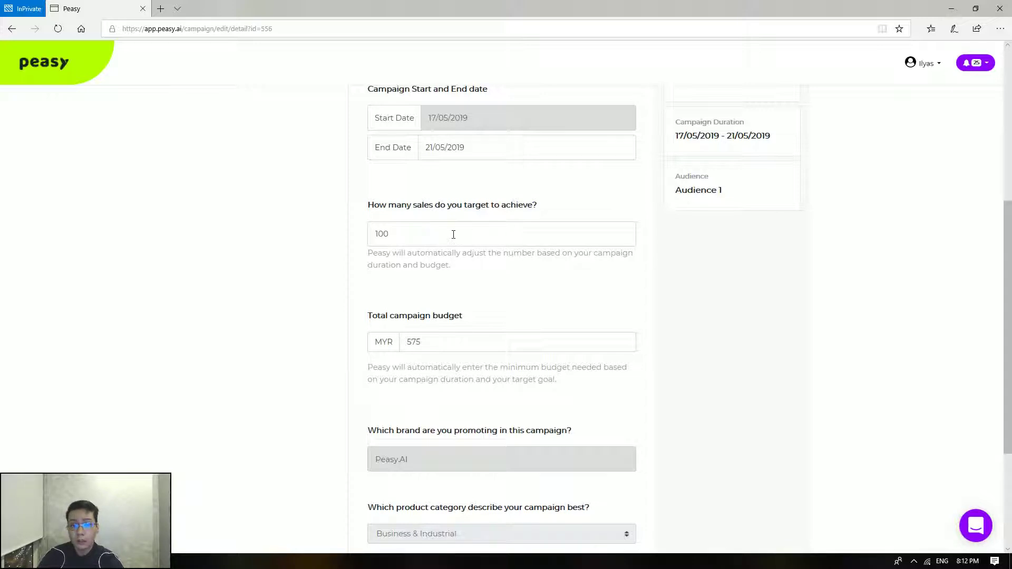
{"action": "scroll", "coordinate": [451, 233], "scroll_direction": "down", "scroll_amount": 1}
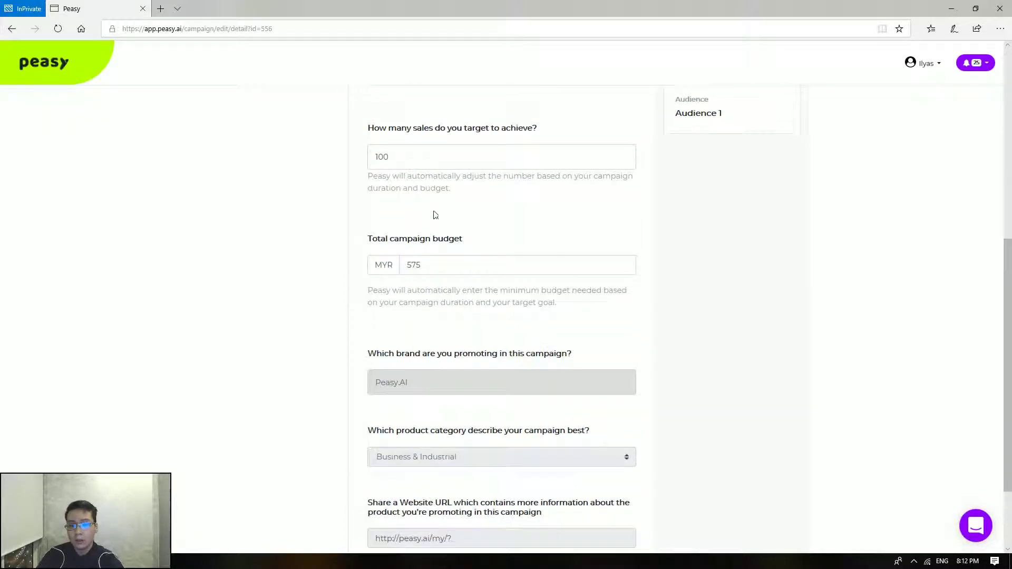
{"action": "scroll", "coordinate": [305, 262], "scroll_direction": "down", "scroll_amount": 2}
{"action": "scroll", "coordinate": [306, 263], "scroll_direction": "up", "scroll_amount": 2}
{"action": "scroll", "coordinate": [308, 263], "scroll_direction": "down", "scroll_amount": 2}
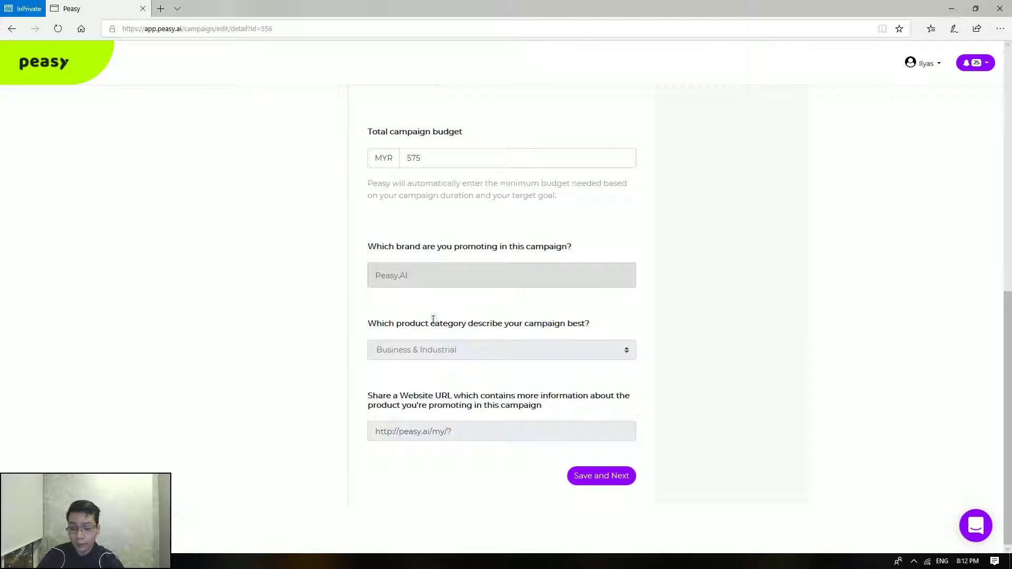
{"action": "scroll", "coordinate": [323, 418], "scroll_direction": "up", "scroll_amount": 2}
{"action": "scroll", "coordinate": [323, 418], "scroll_direction": "up", "scroll_amount": 8}
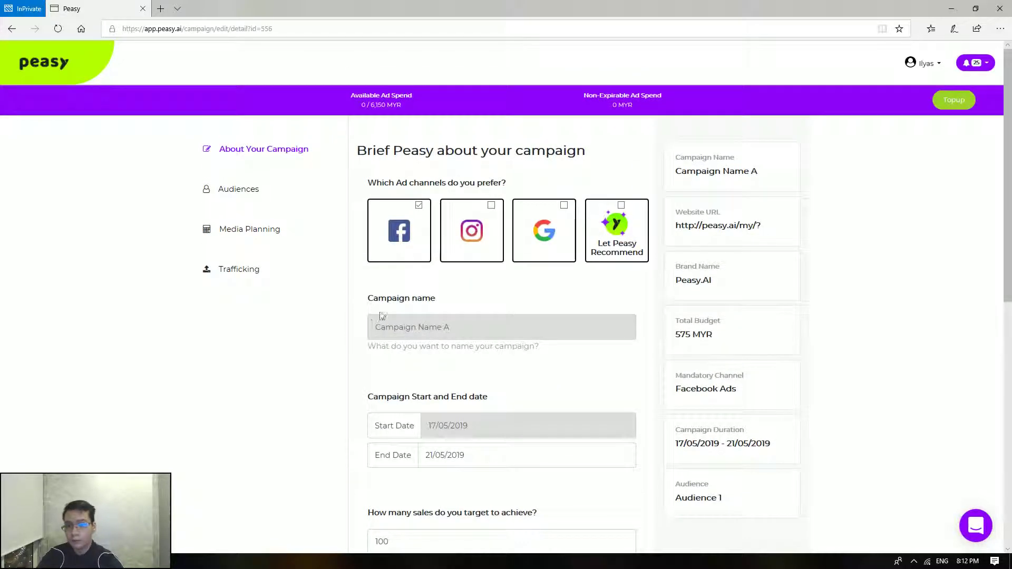
Open the Audiences step from the sidebar to see Audience 1's population and budget split.
{"action": "left_click", "coordinate": [251, 191]}
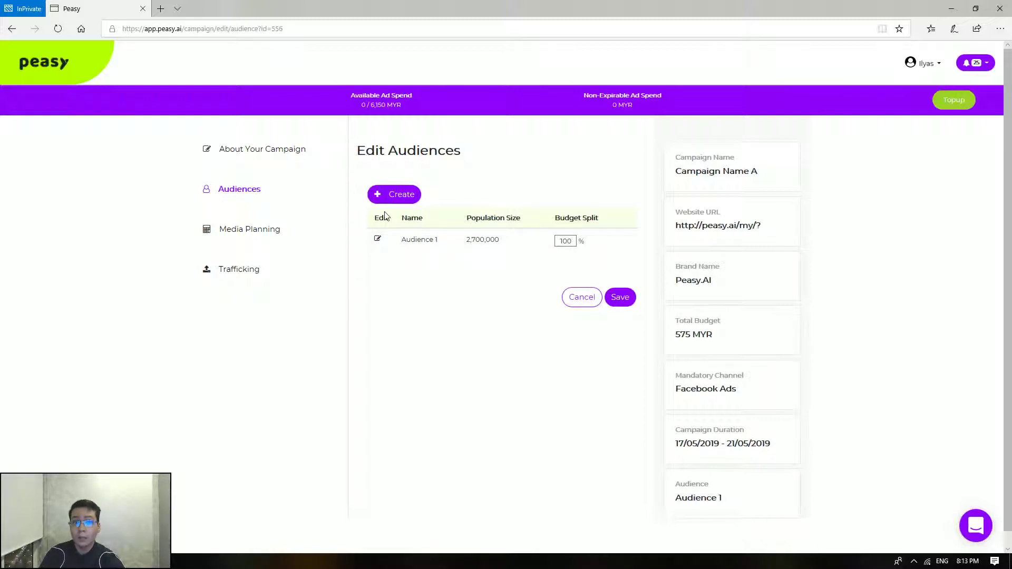
Open Media Planning and review the projection table with Facebook Ads at 100% of 575.
{"action": "left_click", "coordinate": [263, 231]}
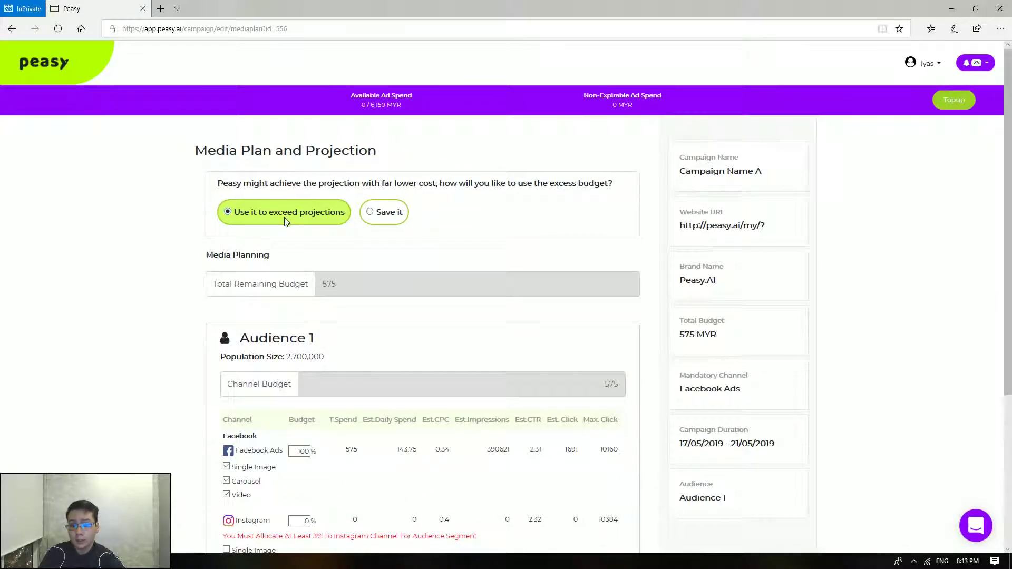
{"action": "scroll", "coordinate": [284, 219], "scroll_direction": "down", "scroll_amount": 3}
{"action": "scroll", "coordinate": [190, 282], "scroll_direction": "up", "scroll_amount": 1}
{"action": "scroll", "coordinate": [190, 293], "scroll_direction": "down", "scroll_amount": 1}
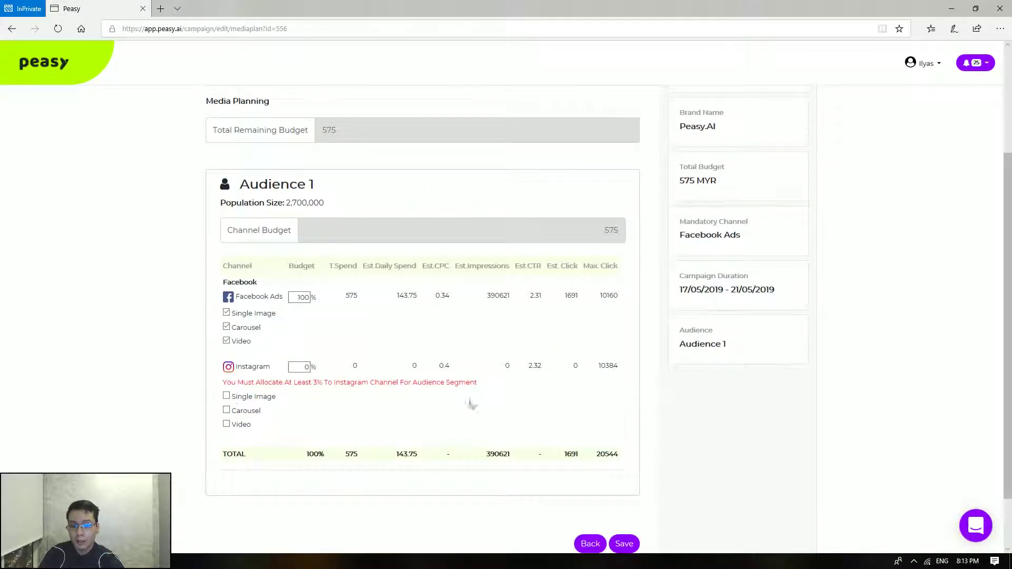
{"action": "scroll", "coordinate": [198, 359], "scroll_direction": "up", "scroll_amount": 1}
{"action": "scroll", "coordinate": [199, 359], "scroll_direction": "down", "scroll_amount": 3}
{"action": "scroll", "coordinate": [190, 360], "scroll_direction": "up", "scroll_amount": 4}
{"action": "scroll", "coordinate": [190, 360], "scroll_direction": "down", "scroll_amount": 4}
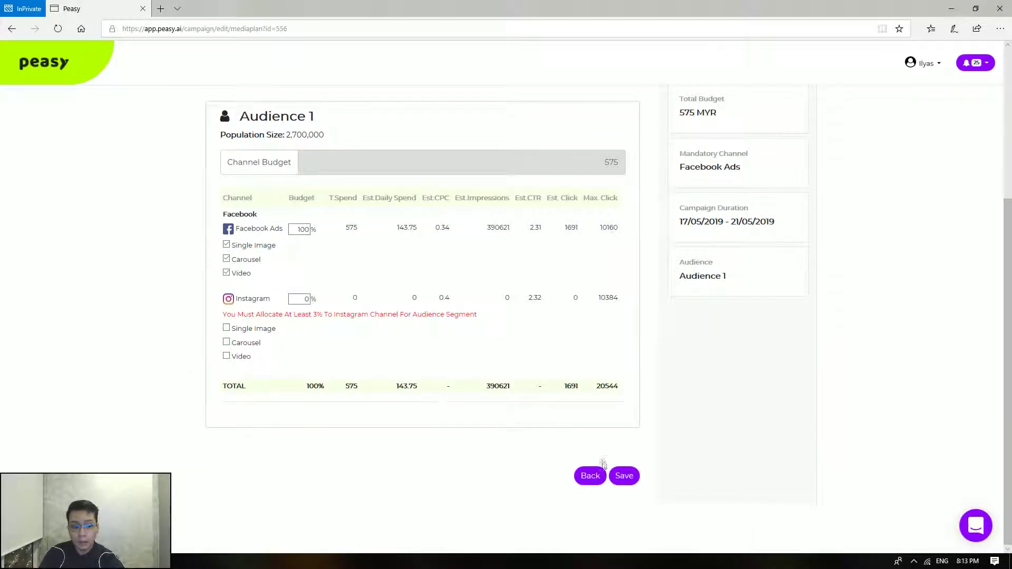
Save the media plan and accept the KPI change warning.
{"action": "left_click", "coordinate": [622, 478]}
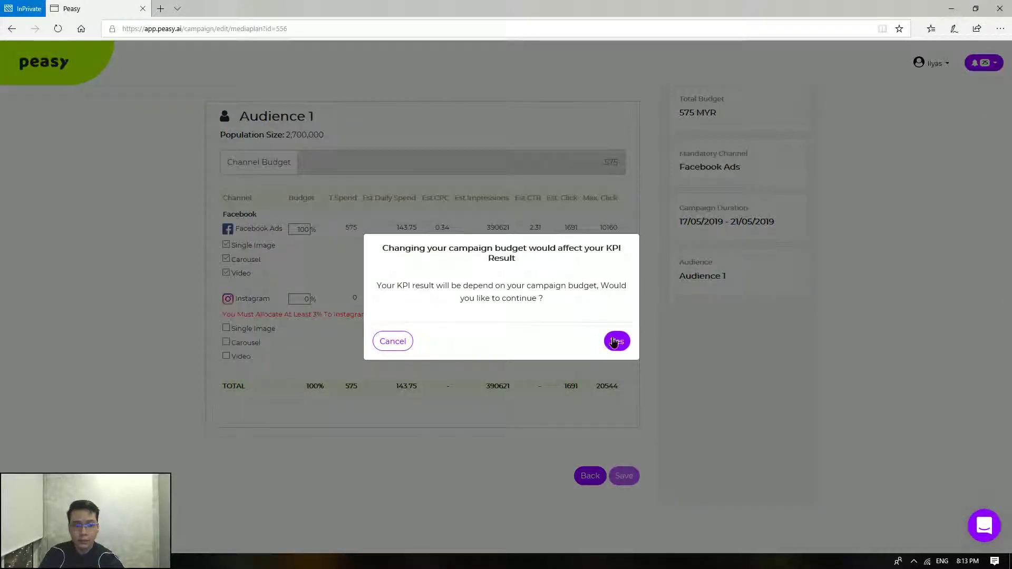
{"action": "left_click", "coordinate": [616, 342]}
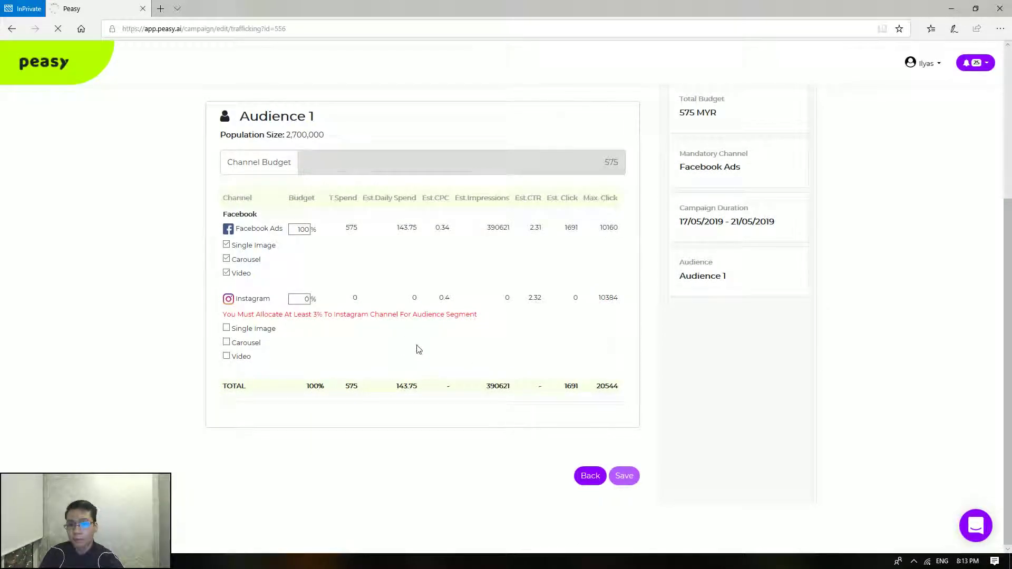
{"action": "scroll", "coordinate": [122, 346], "scroll_direction": "down", "scroll_amount": 2}
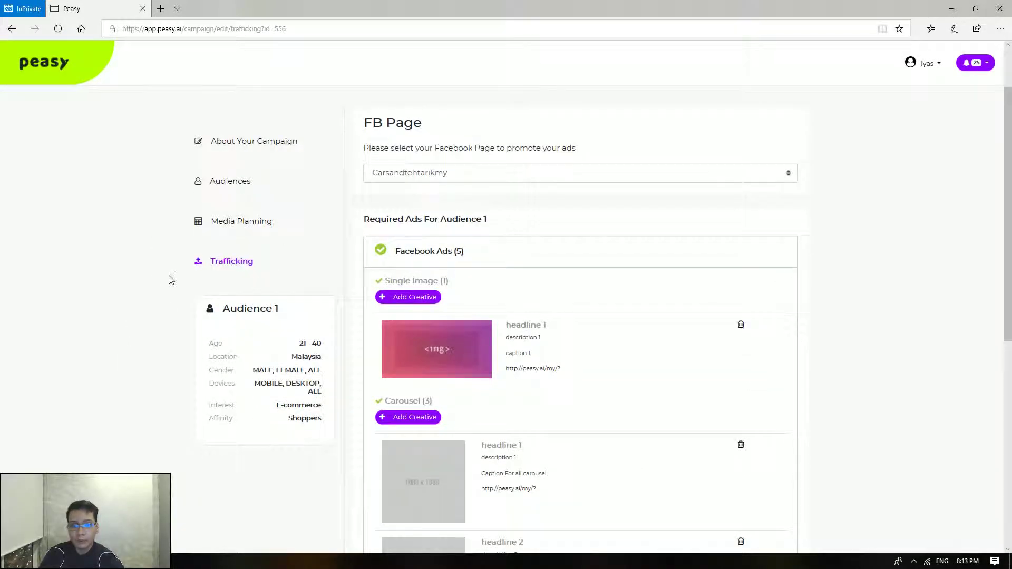
{"action": "scroll", "coordinate": [169, 280], "scroll_direction": "down", "scroll_amount": 2}
{"action": "scroll", "coordinate": [169, 280], "scroll_direction": "up", "scroll_amount": 2}
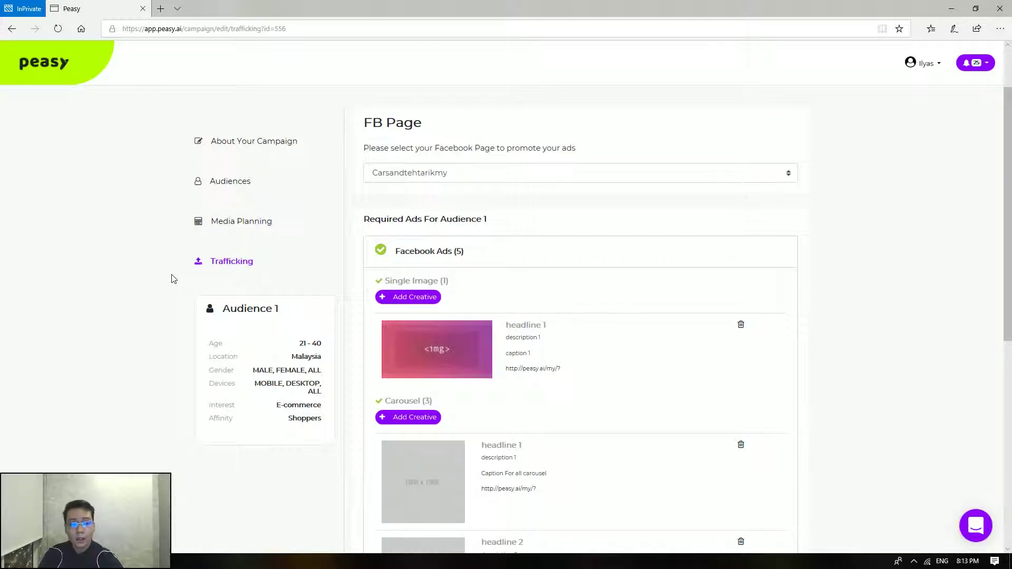
{"action": "scroll", "coordinate": [174, 278], "scroll_direction": "down", "scroll_amount": 4}
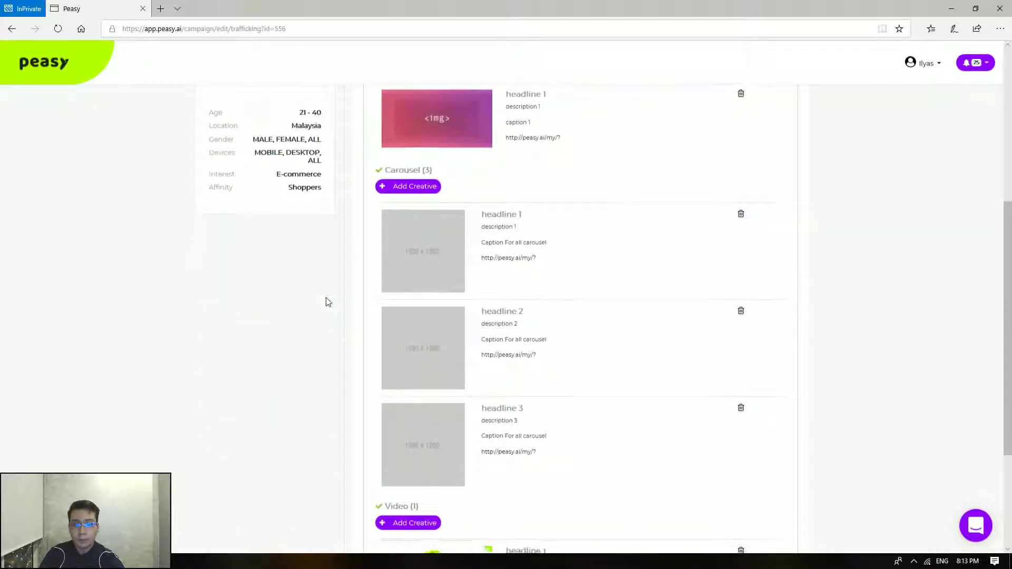
{"action": "scroll", "coordinate": [327, 300], "scroll_direction": "up", "scroll_amount": 3}
{"action": "scroll", "coordinate": [327, 300], "scroll_direction": "down", "scroll_amount": 4}
{"action": "scroll", "coordinate": [327, 300], "scroll_direction": "up", "scroll_amount": 4}
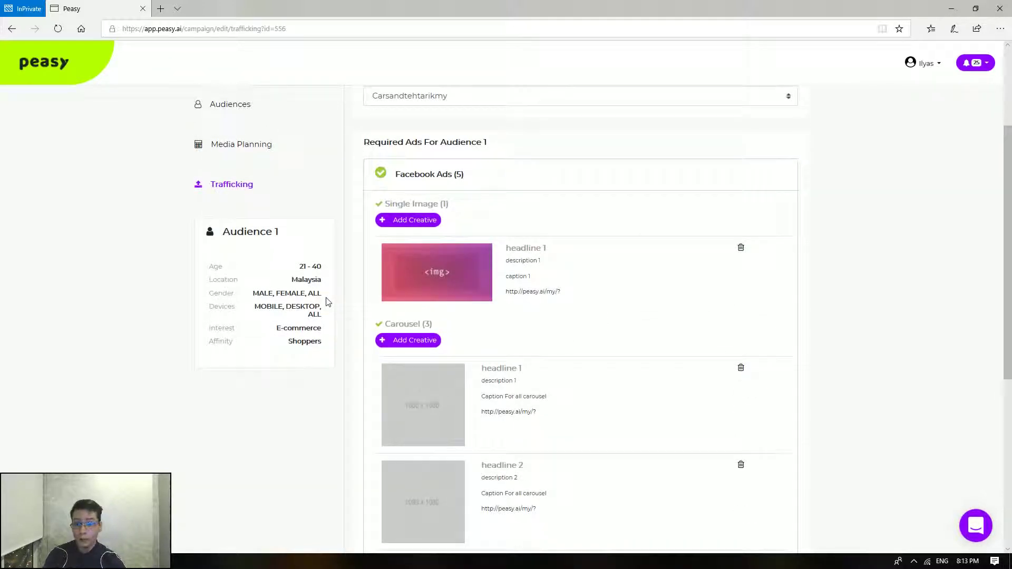
{"action": "scroll", "coordinate": [326, 302], "scroll_direction": "up", "scroll_amount": 3}
{"action": "scroll", "coordinate": [343, 318], "scroll_direction": "down", "scroll_amount": 4}
{"action": "scroll", "coordinate": [346, 319], "scroll_direction": "up", "scroll_amount": 1}
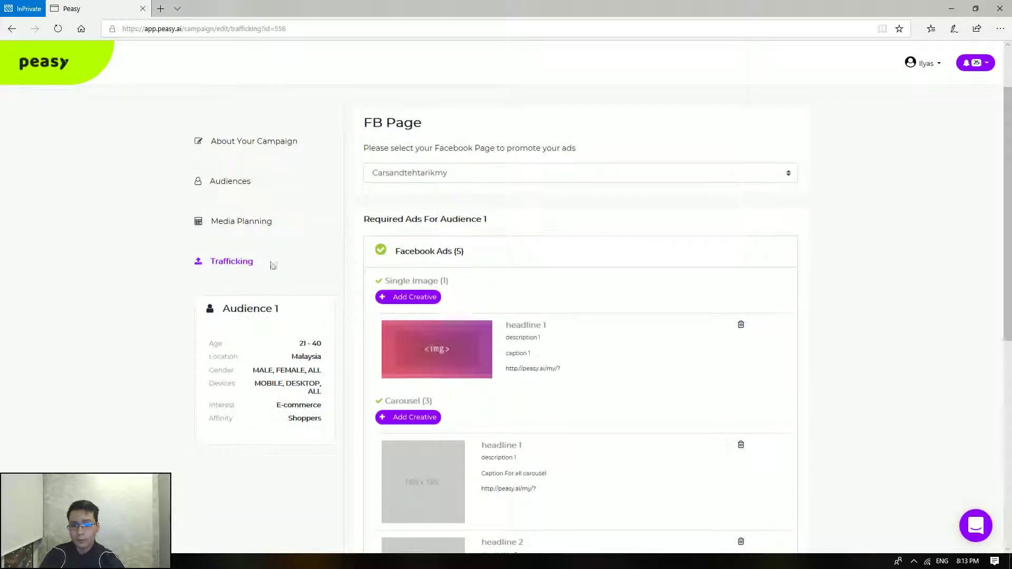
{"action": "scroll", "coordinate": [281, 279], "scroll_direction": "down", "scroll_amount": 1}
{"action": "scroll", "coordinate": [438, 164], "scroll_direction": "up", "scroll_amount": 2}
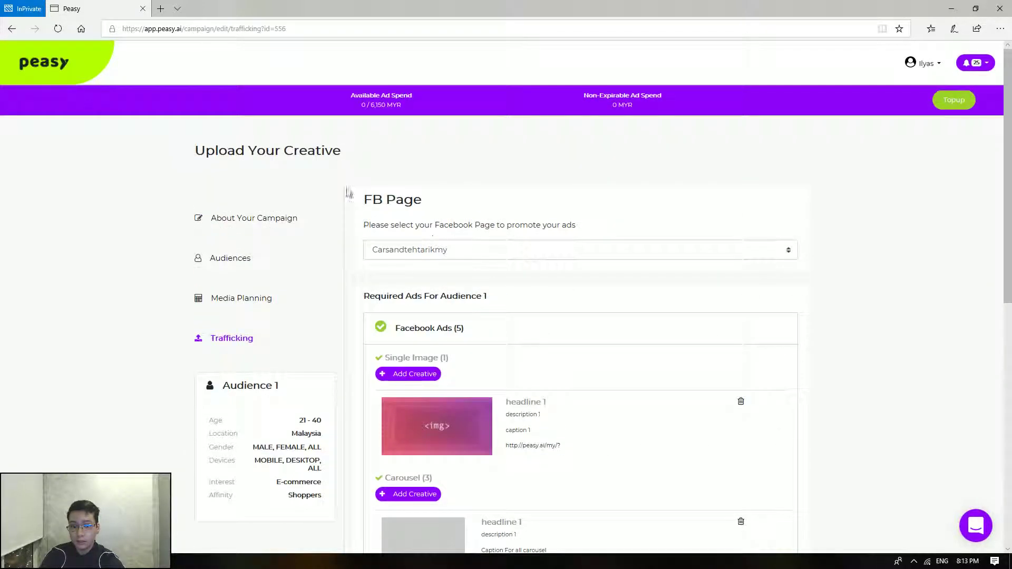
{"action": "scroll", "coordinate": [267, 361], "scroll_direction": "down", "scroll_amount": 4}
{"action": "scroll", "coordinate": [267, 361], "scroll_direction": "up", "scroll_amount": 3}
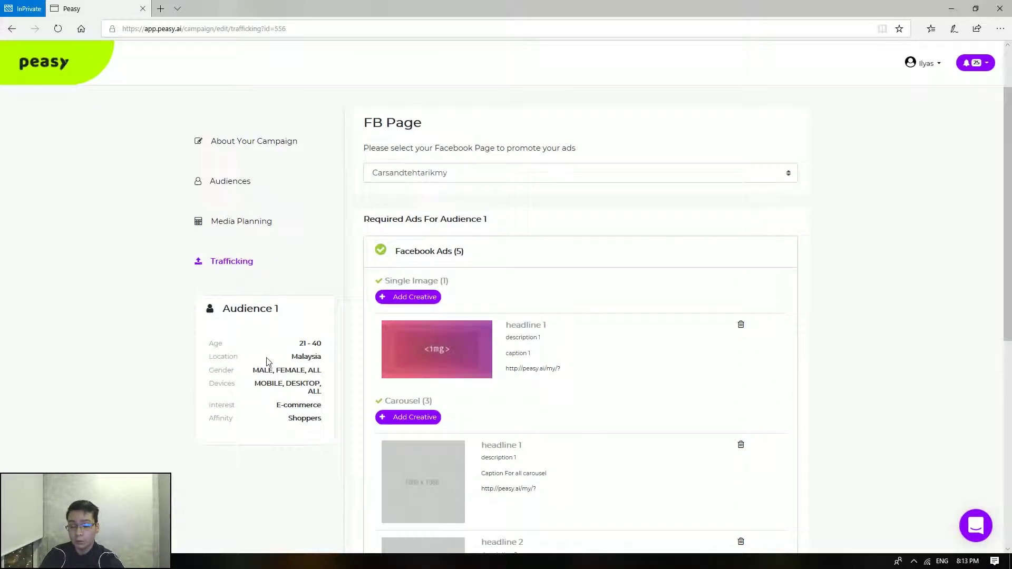
{"action": "scroll", "coordinate": [265, 360], "scroll_direction": "down", "scroll_amount": 2}
{"action": "scroll", "coordinate": [260, 361], "scroll_direction": "up", "scroll_amount": 2}
{"action": "scroll", "coordinate": [264, 355], "scroll_direction": "down", "scroll_amount": 6}
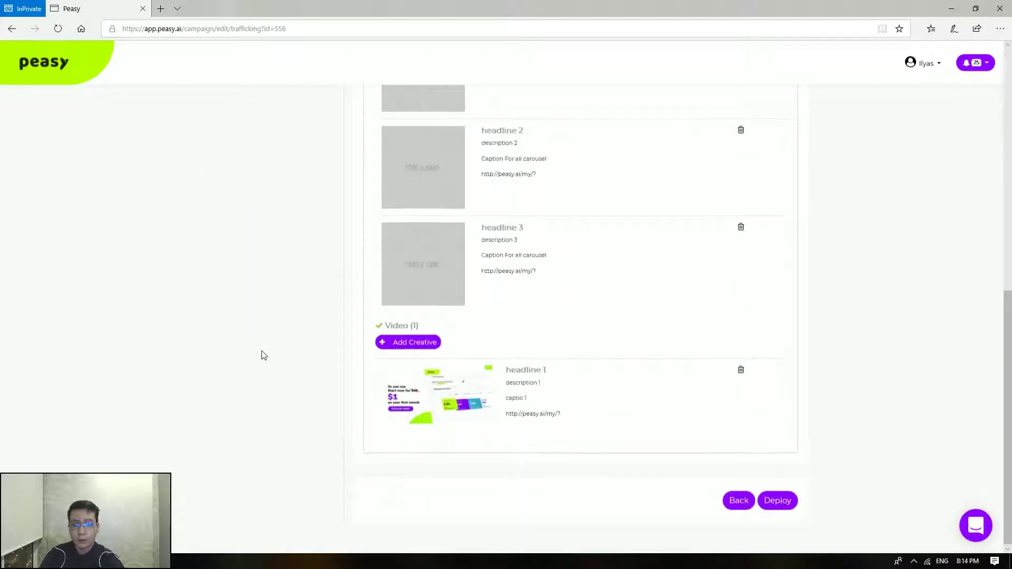
{"action": "scroll", "coordinate": [263, 351], "scroll_direction": "up", "scroll_amount": 10}
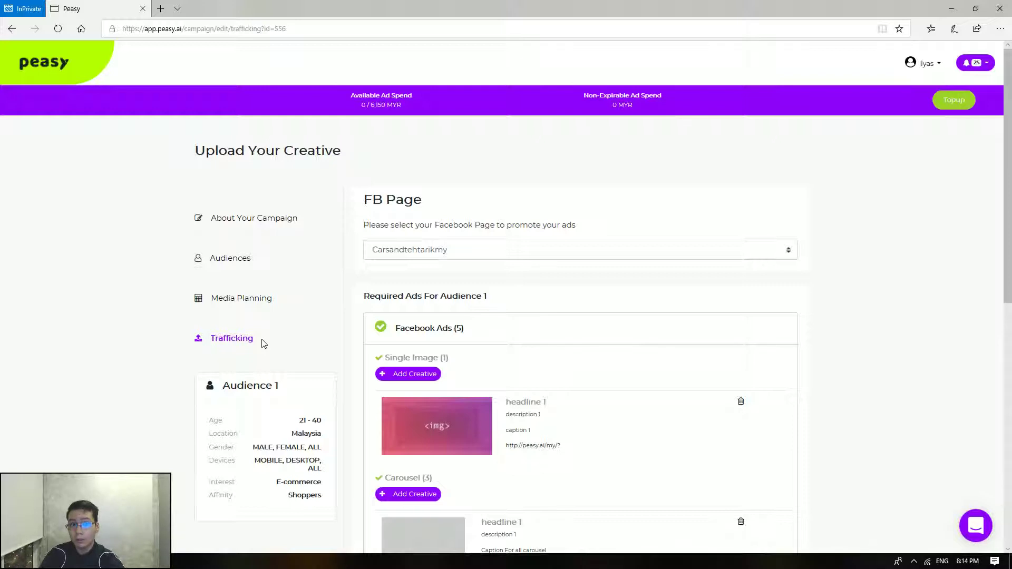
{"action": "scroll", "coordinate": [265, 344], "scroll_direction": "down", "scroll_amount": 7}
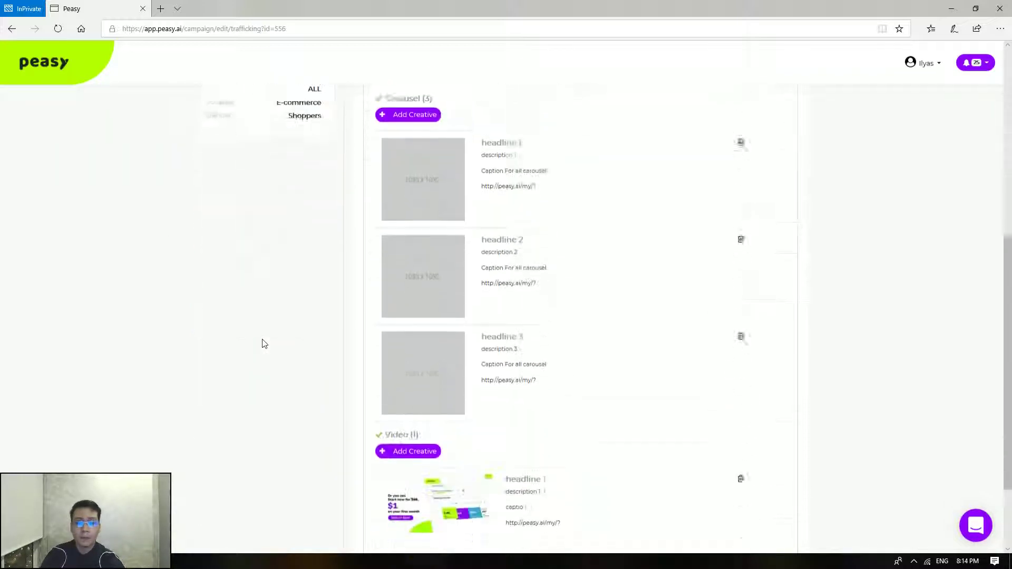
{"action": "scroll", "coordinate": [265, 343], "scroll_direction": "up", "scroll_amount": 7}
{"action": "scroll", "coordinate": [266, 341], "scroll_direction": "down", "scroll_amount": 10}
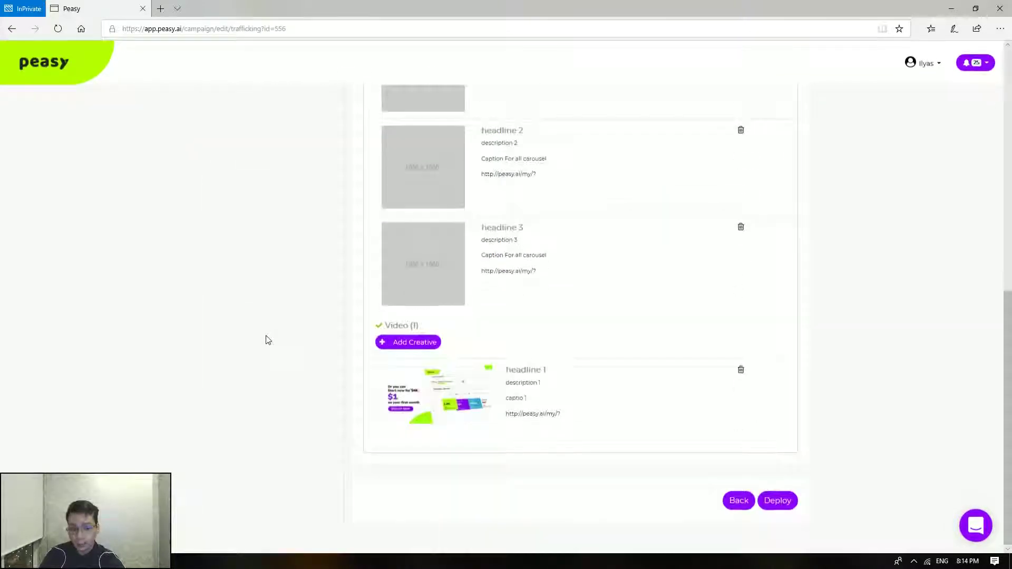
Deploy Campaign Name A to Facebook Ads from the Trafficking page.
{"action": "left_click", "coordinate": [788, 507]}
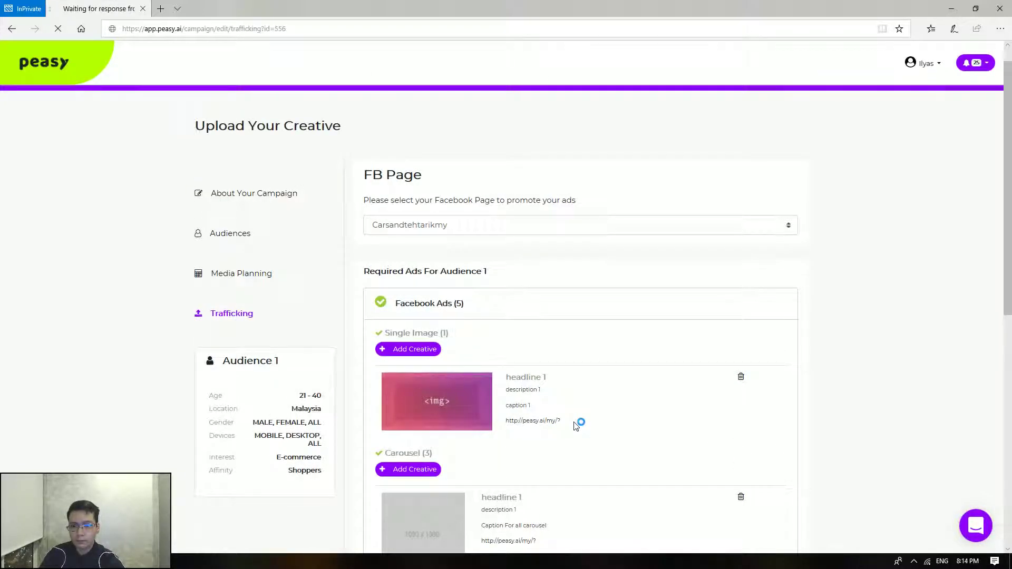
{"action": "scroll", "coordinate": [578, 424], "scroll_direction": "down", "scroll_amount": 10}
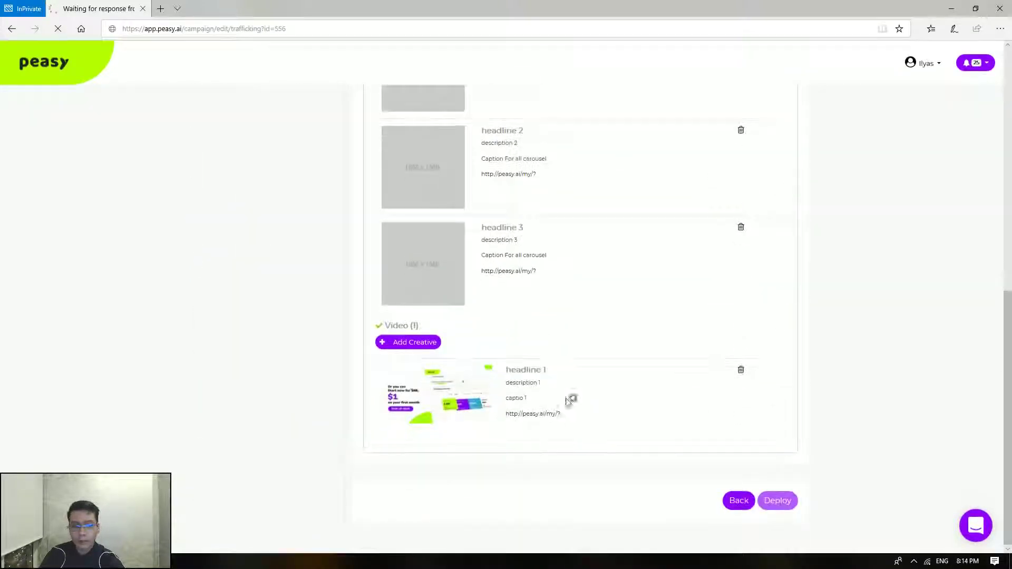